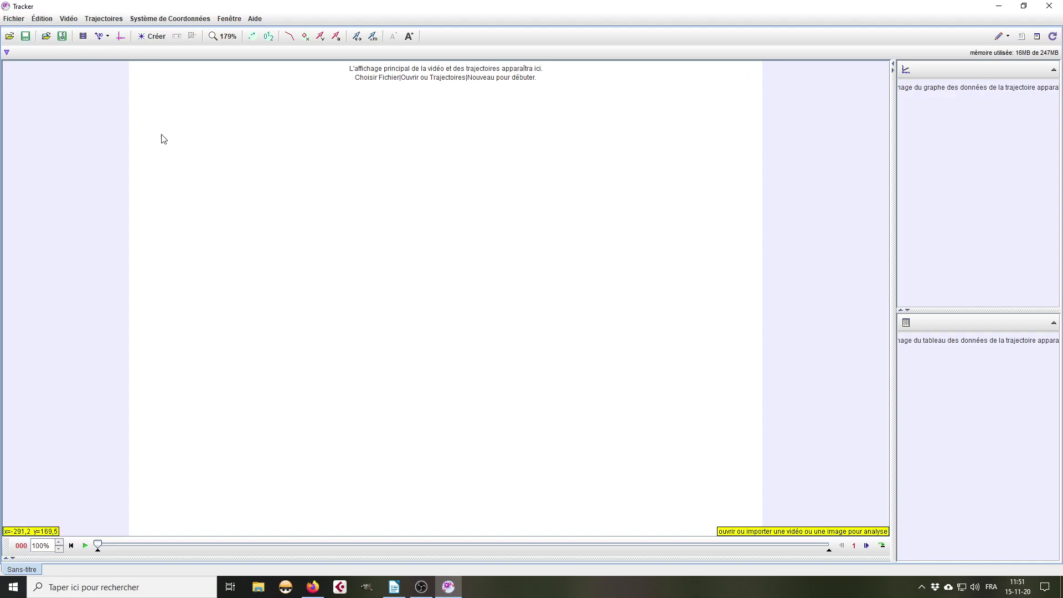
# Check the web address noted in the LibreOffice Writer document, returning to Tracker when done
pyautogui.click(394, 585)
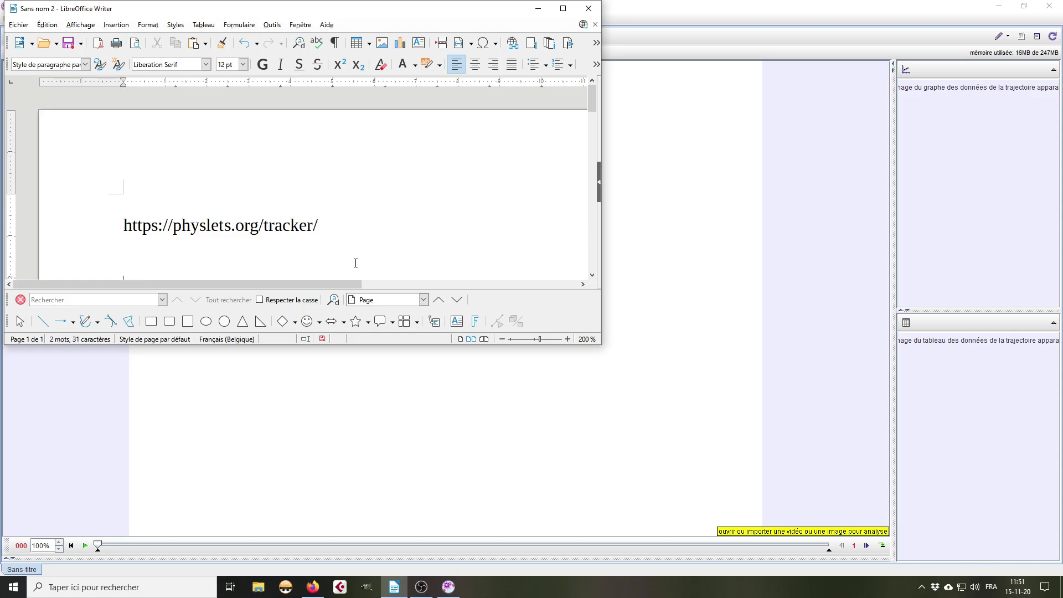
pyautogui.click(501, 441)
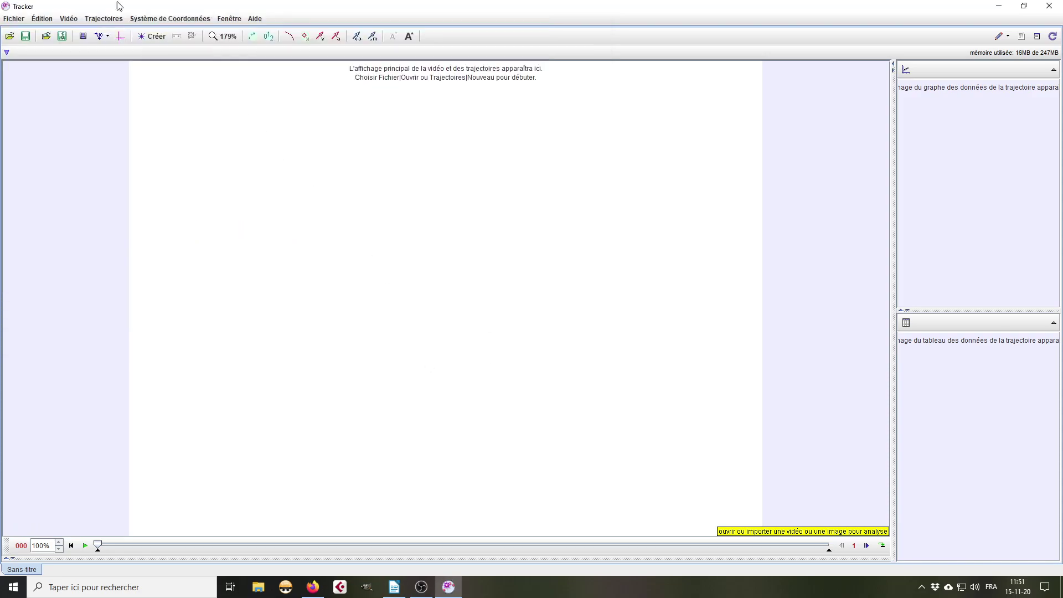
# Open the video VID_20201115_111652.mp4 from the Chute libre folder and play a short part of it
pyautogui.click(15, 20)
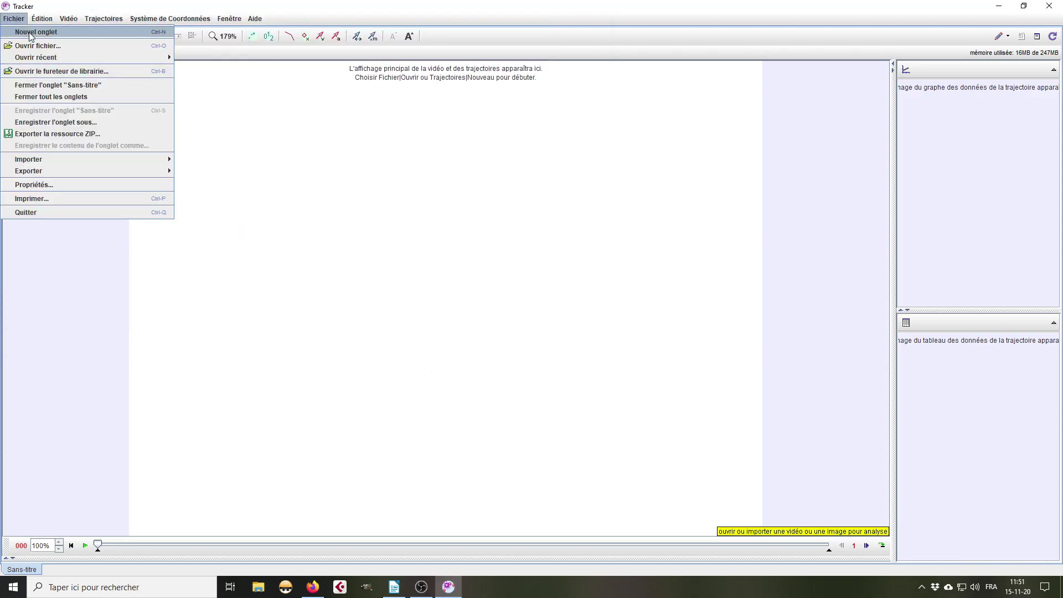
pyautogui.click(43, 46)
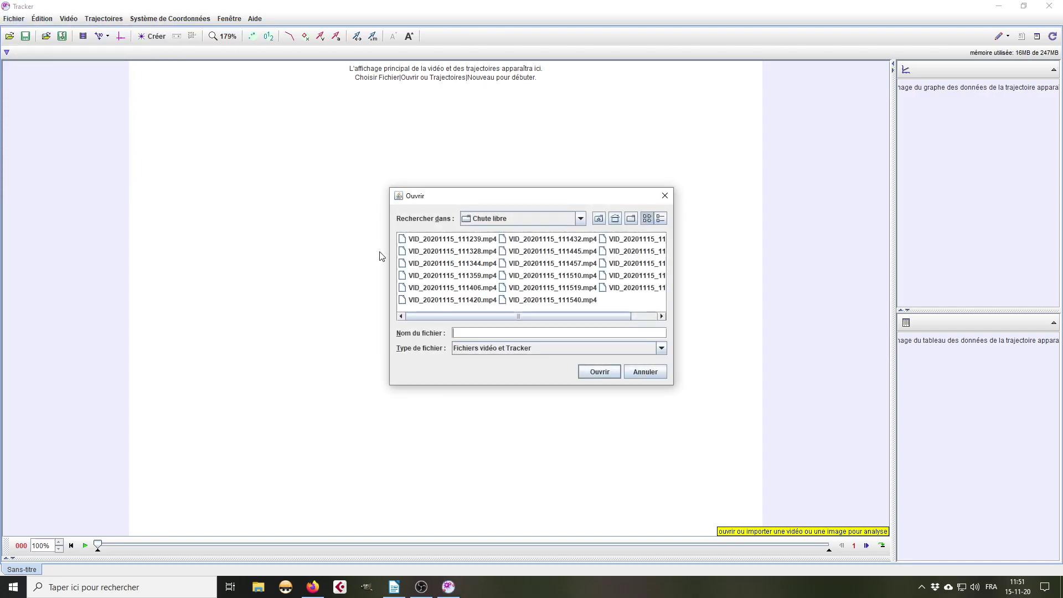
pyautogui.doubleClick(630, 294)
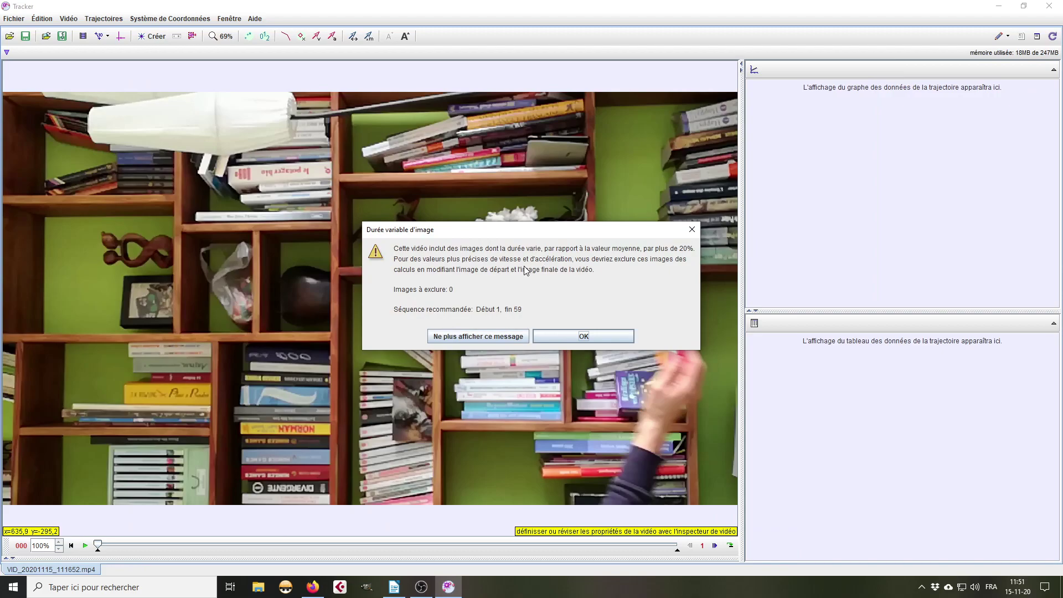
pyautogui.click(581, 336)
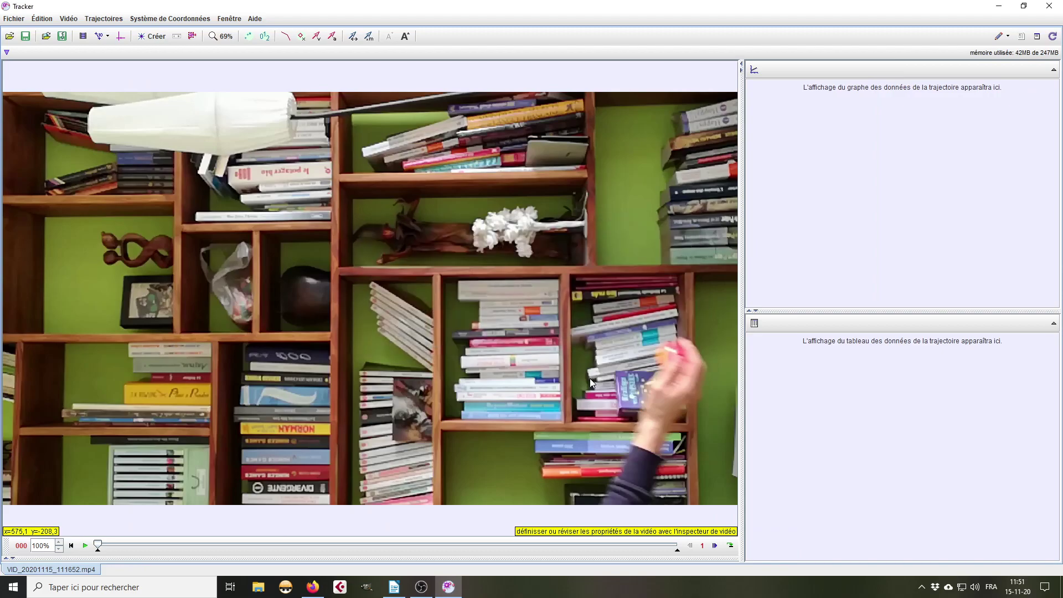
pyautogui.click(84, 545)
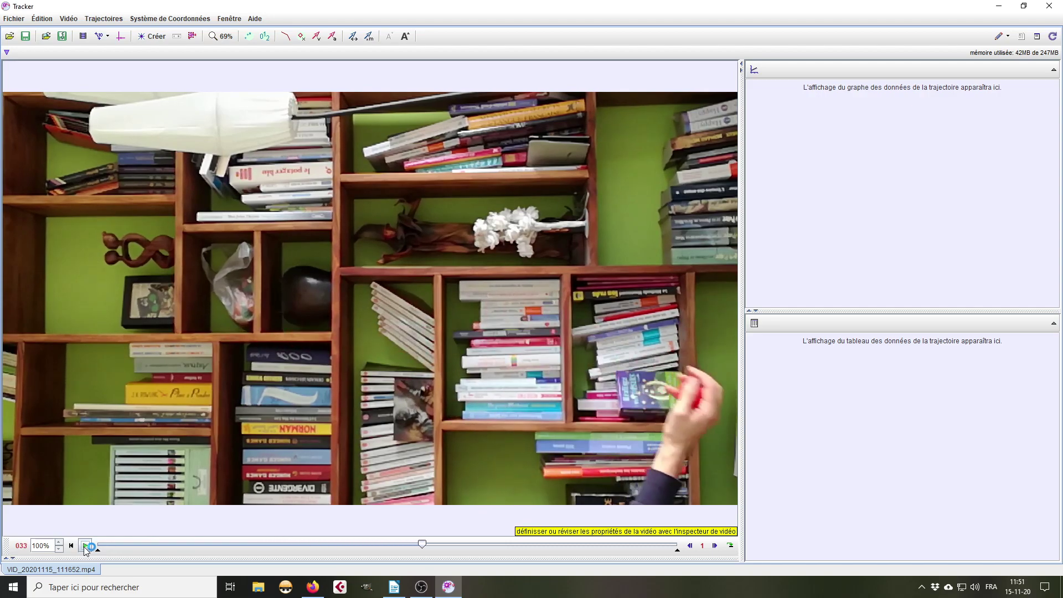
pyautogui.click(85, 545)
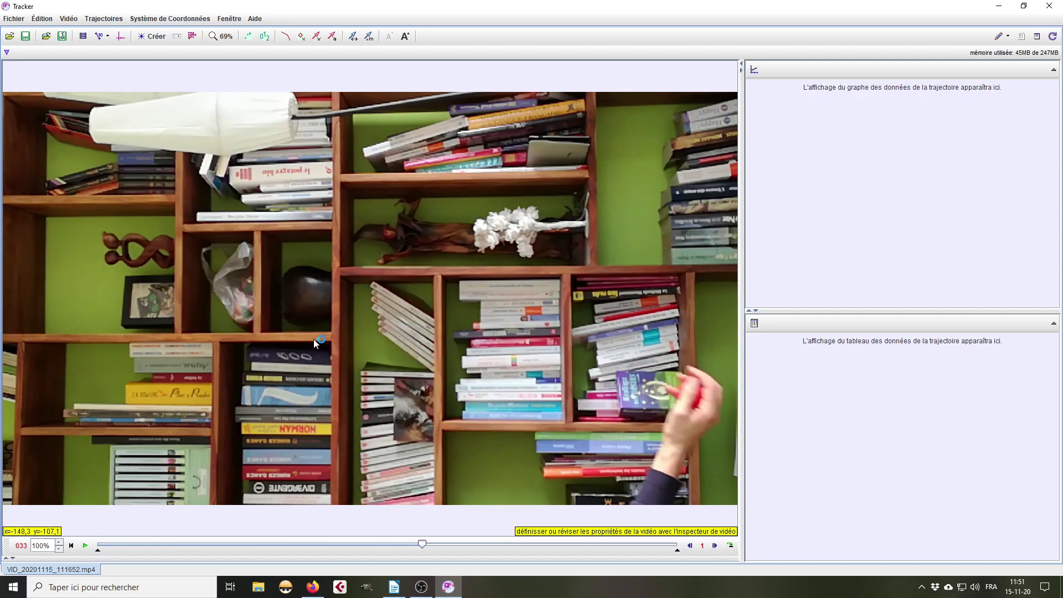
# Apply a rotation filter of -90° to the video so that the scene stands upright
pyautogui.click(68, 19)
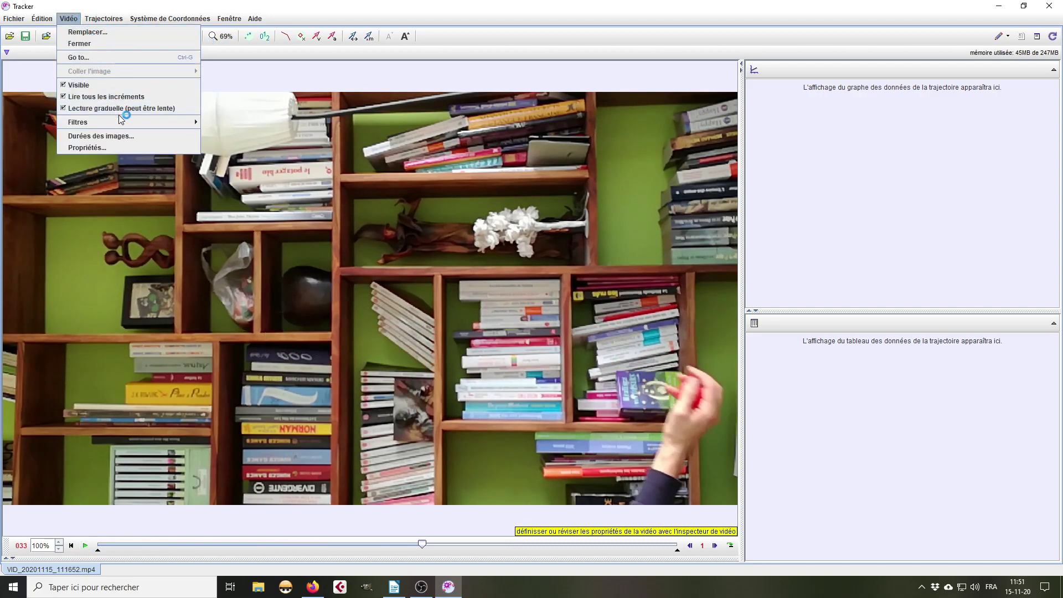
pyautogui.moveTo(138, 122)
pyautogui.moveTo(217, 123)
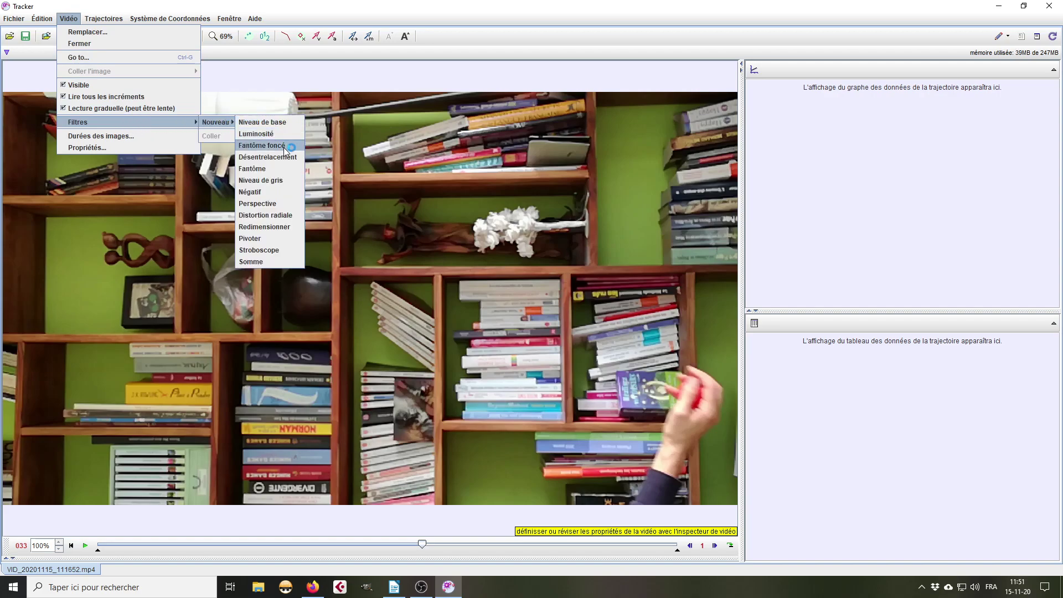
pyautogui.click(271, 238)
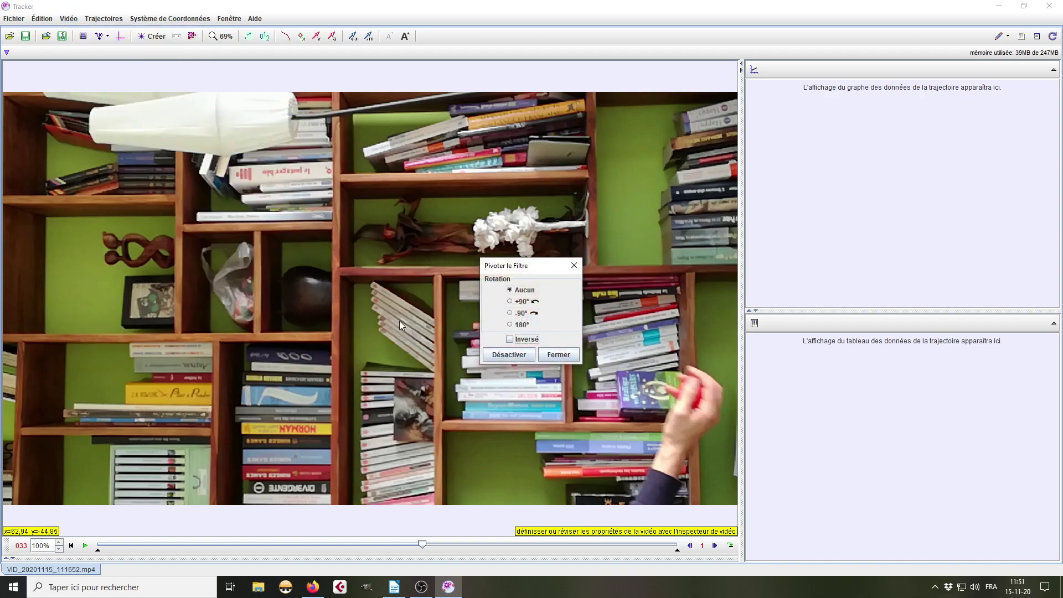
pyautogui.click(510, 313)
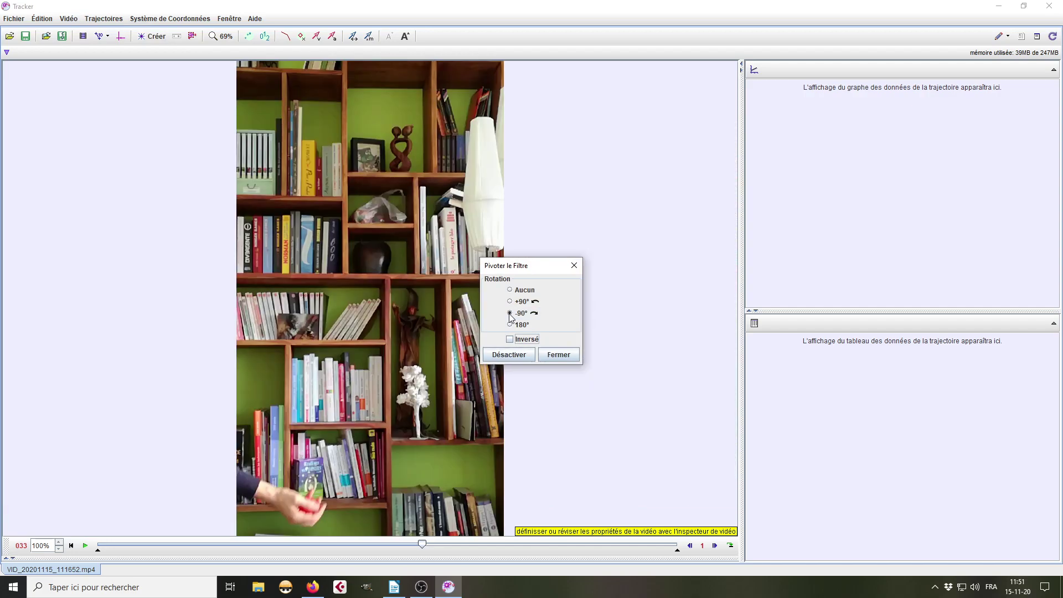
pyautogui.click(554, 355)
# Play through the rotated video and go to frame 9, where the ball has just left the hand
pyautogui.click(86, 545)
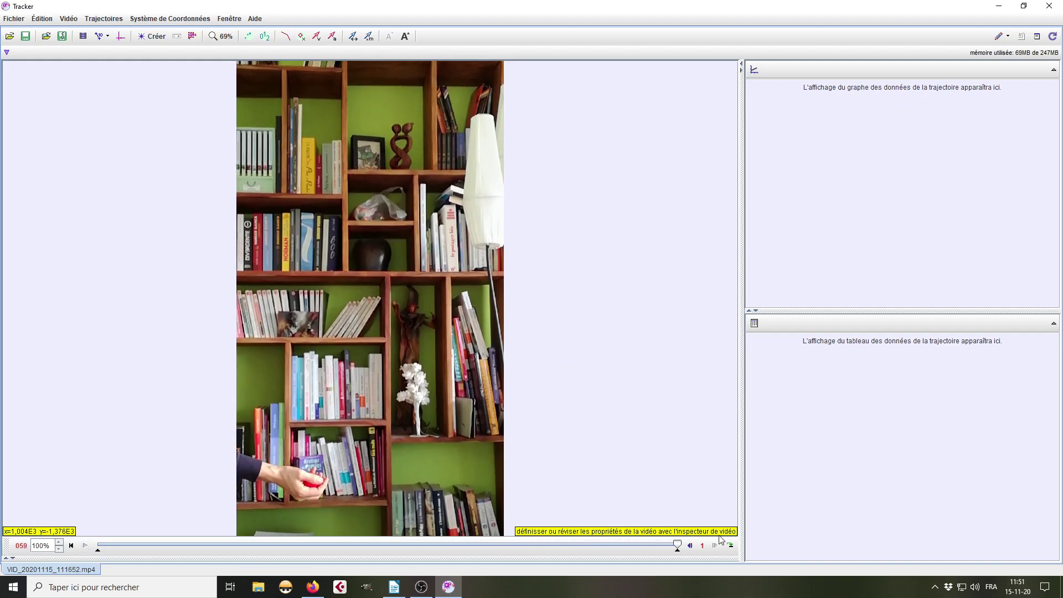
pyautogui.moveTo(678, 546); pyautogui.dragTo(132, 547)
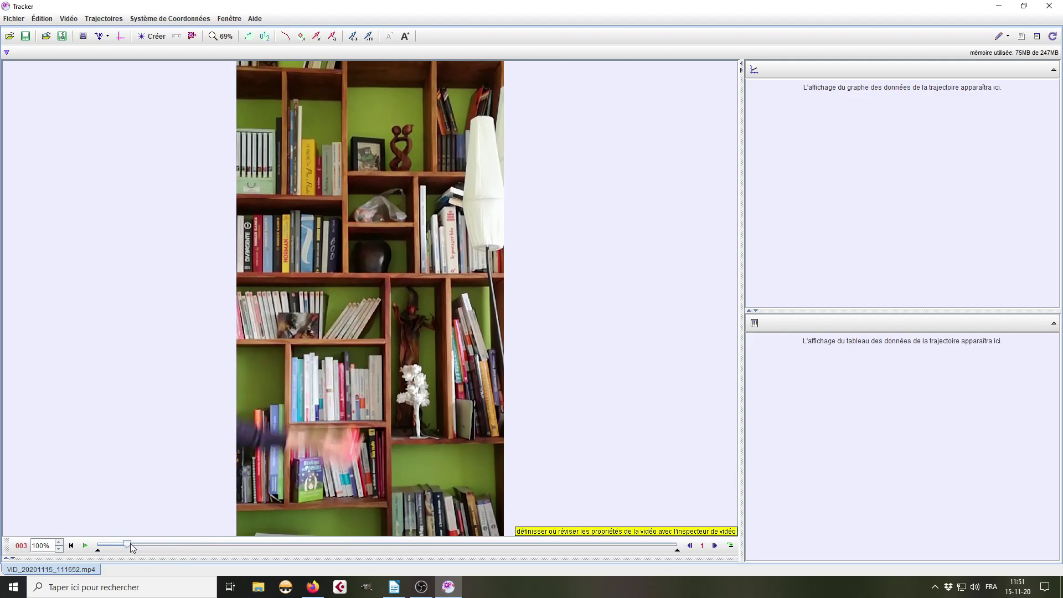
pyautogui.click(84, 546)
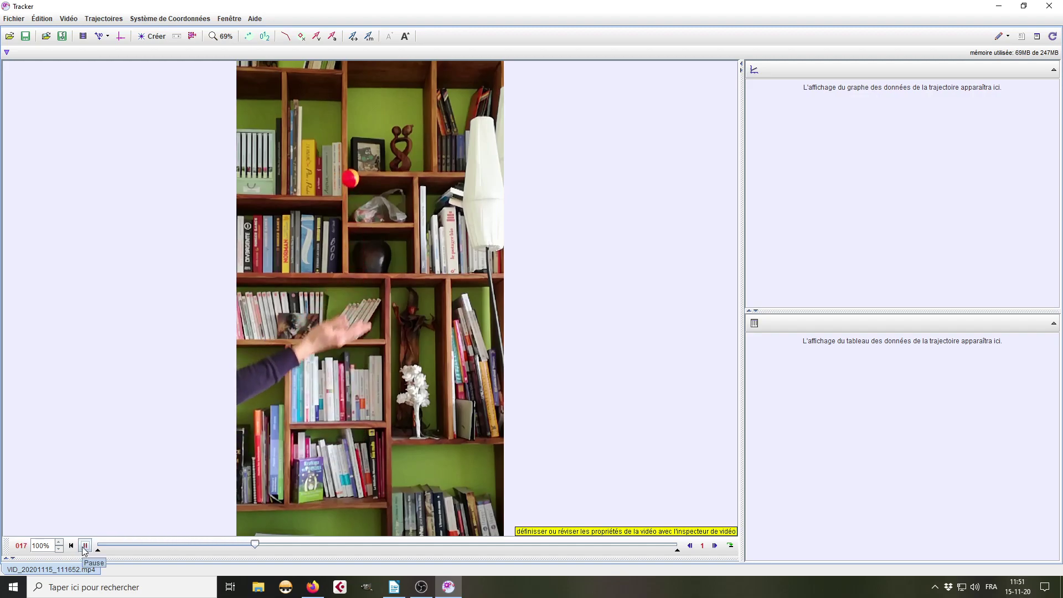
pyautogui.click(85, 546)
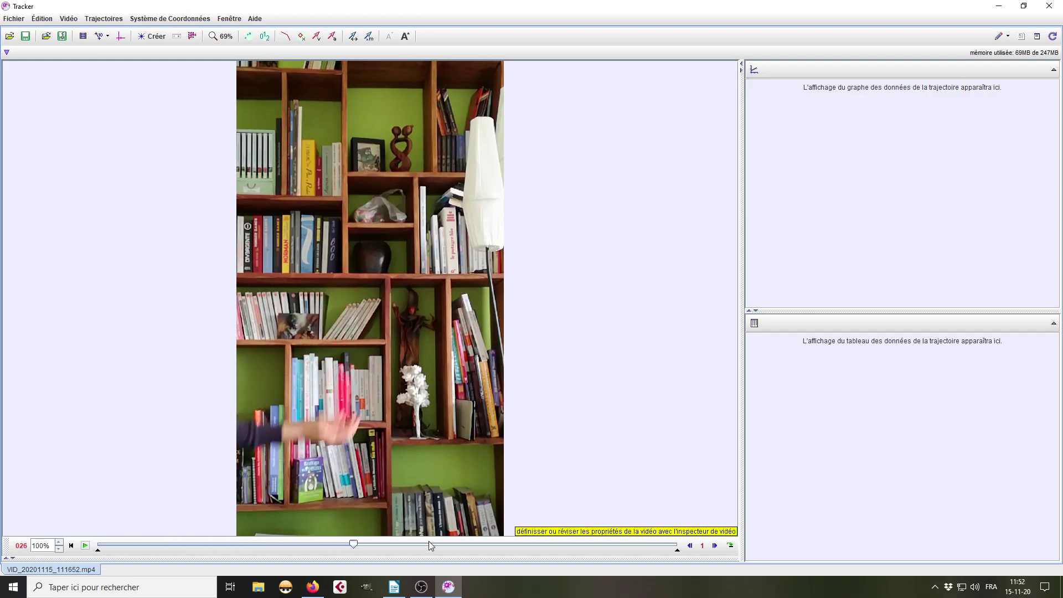
pyautogui.moveTo(294, 544); pyautogui.dragTo(177, 543)
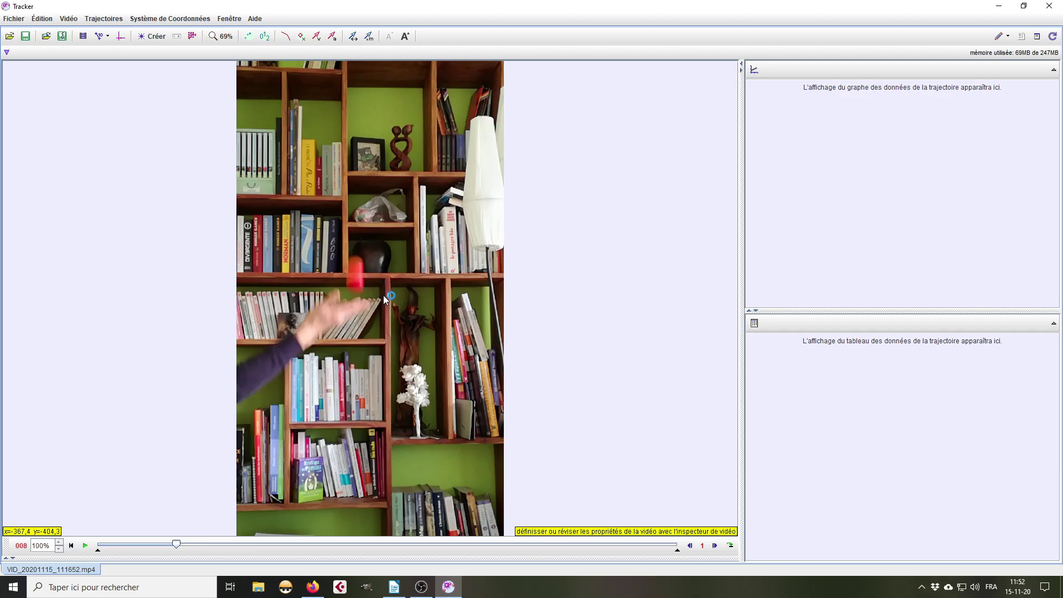
pyautogui.moveTo(177, 545); pyautogui.dragTo(184, 545)
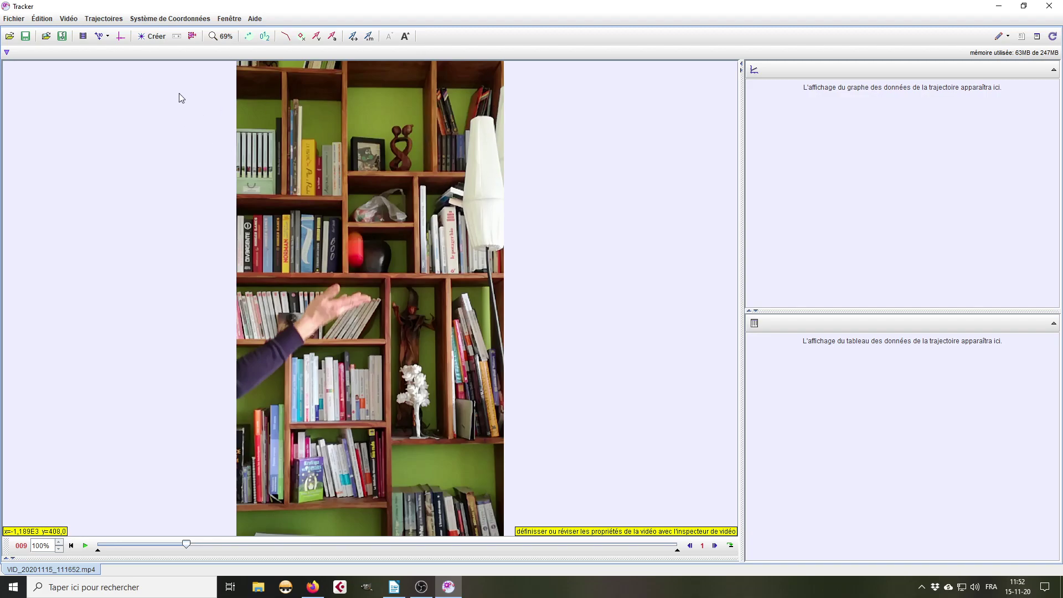
# Add a calibration stick from the bottom to the top of the white lampshade and set its length to 0,34 m
pyautogui.moveTo(109, 51)
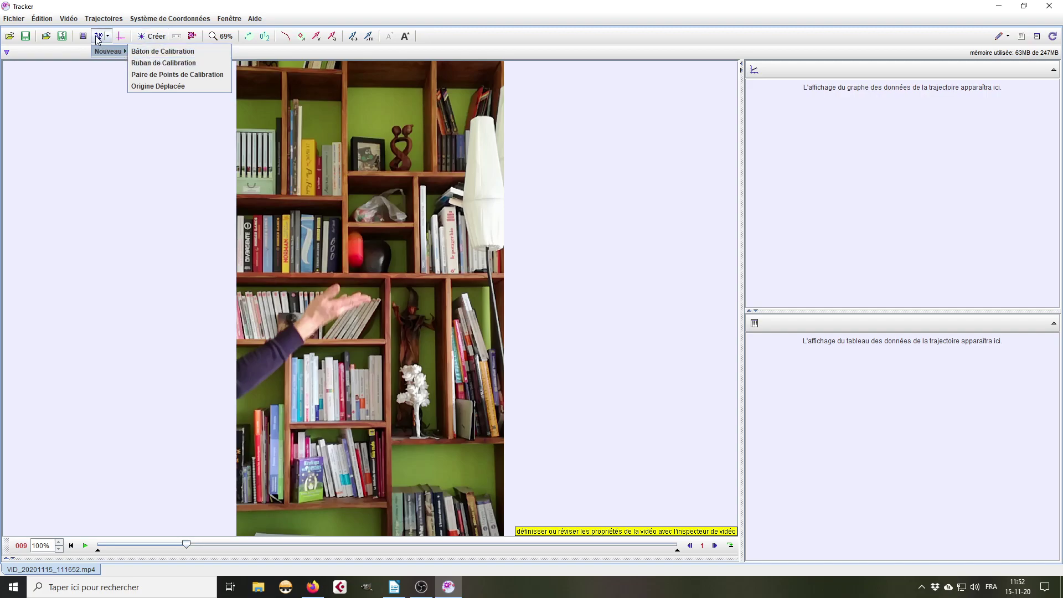
pyautogui.click(150, 52)
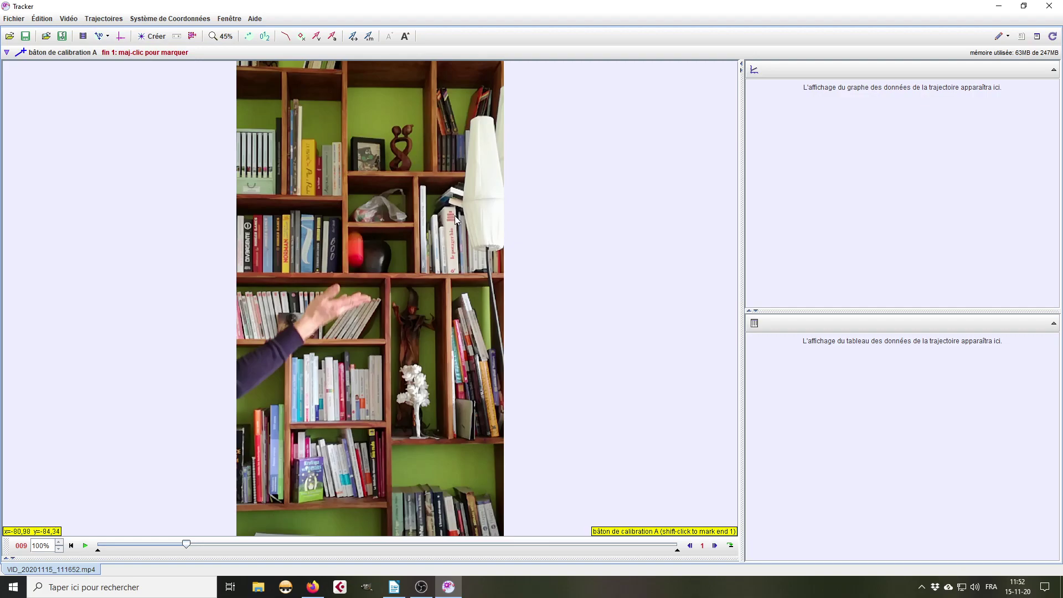
pyautogui.keyDown('shift'); pyautogui.click(483, 244); pyautogui.keyUp('shift')
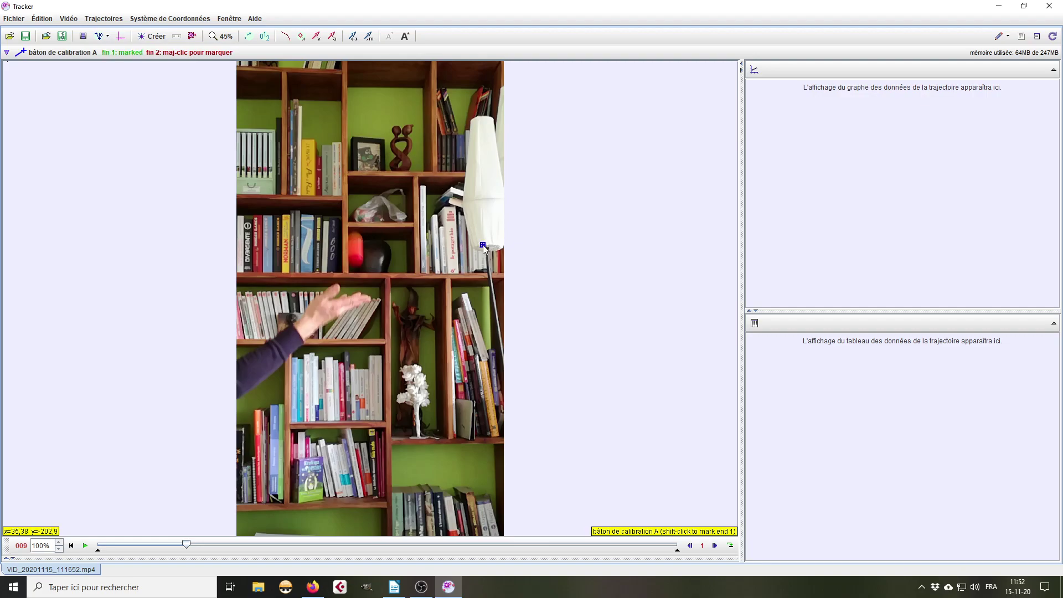
pyautogui.keyDown('shift'); pyautogui.click(482, 117); pyautogui.keyUp('shift')
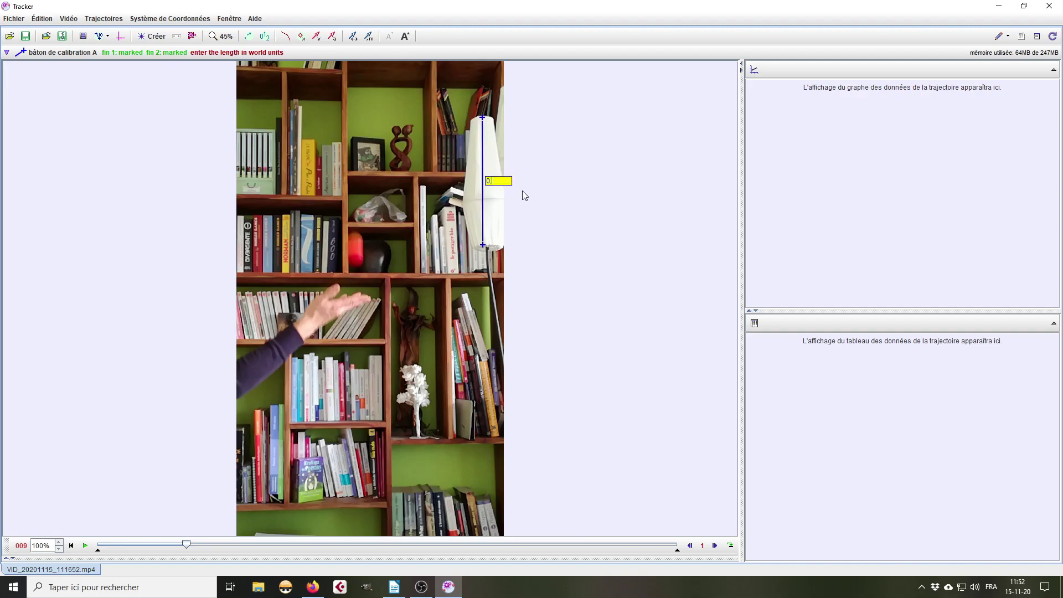
pyautogui.write('0,34')
pyautogui.press('Return')
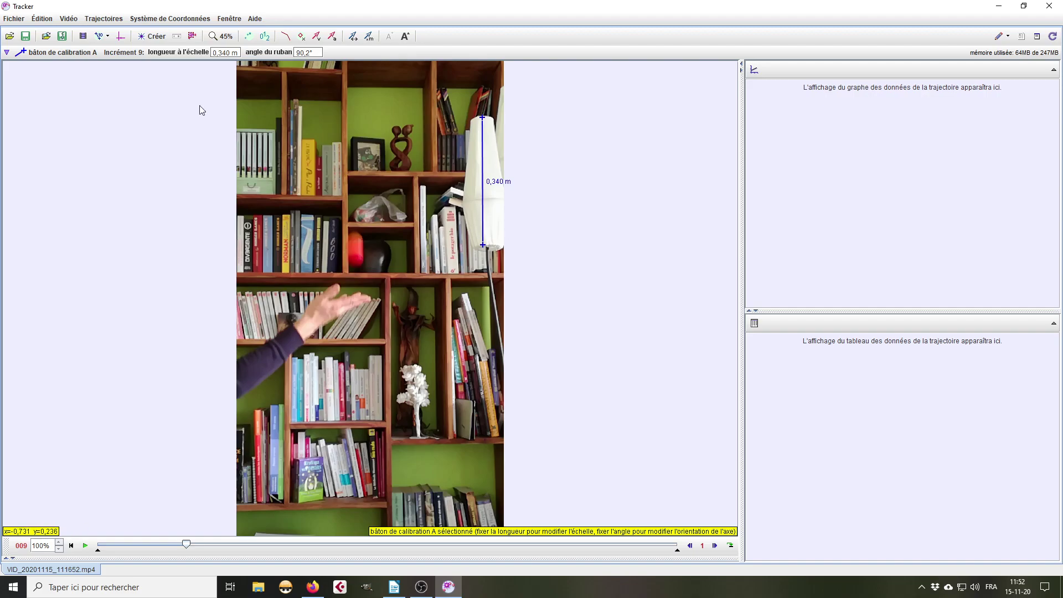
# Display the coordinate axes and place their origin on the lower part of the red ball, at about pixel 479, 803
pyautogui.click(118, 41)
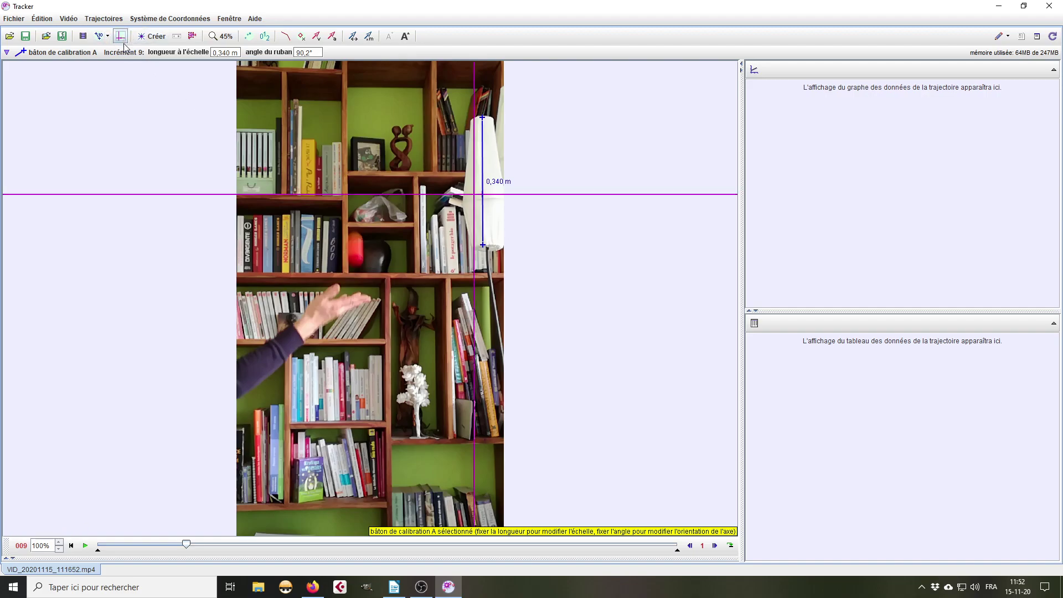
pyautogui.moveTo(475, 197); pyautogui.dragTo(356, 264)
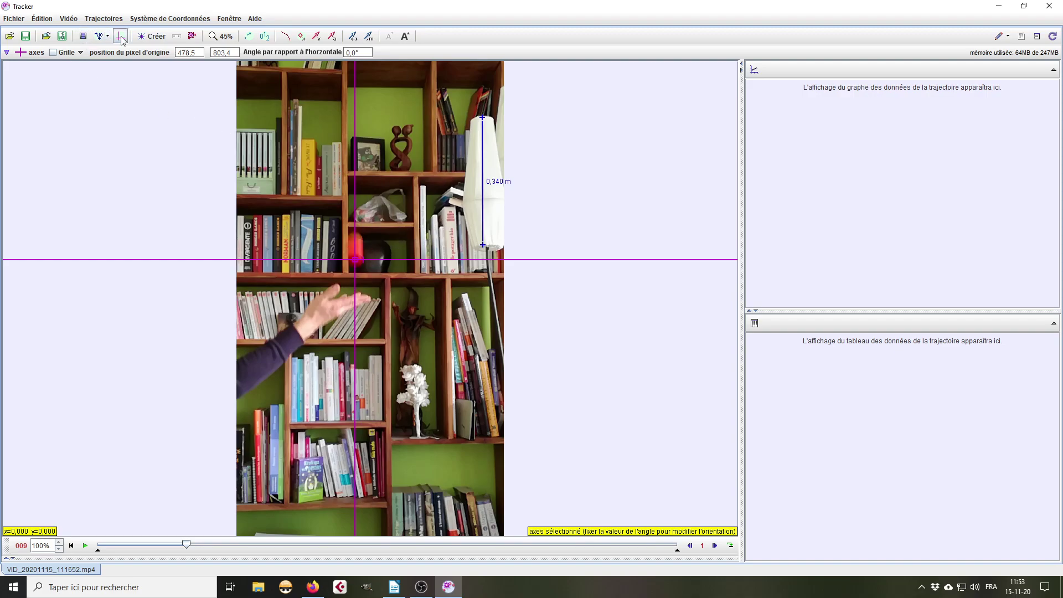
# Create a point mass track for the ball and bring the video to frame 9
pyautogui.click(156, 39)
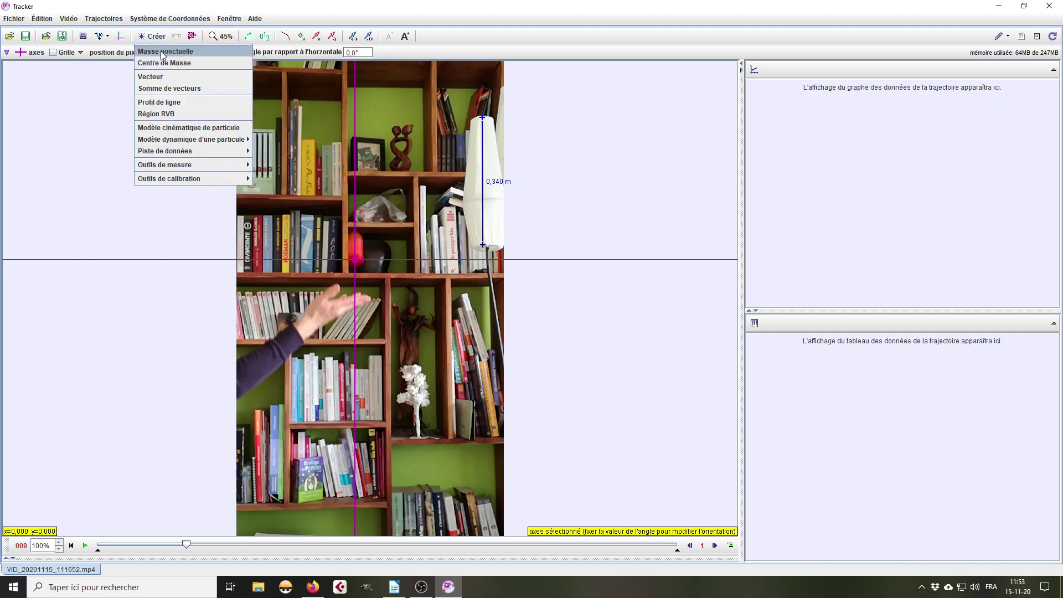
pyautogui.click(164, 52)
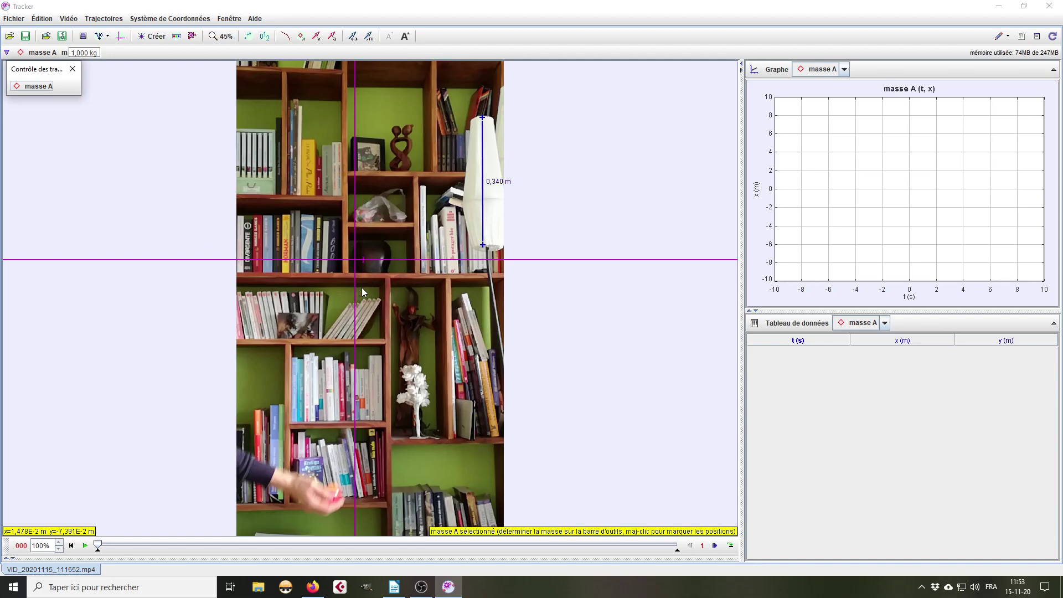
pyautogui.click(34, 86)
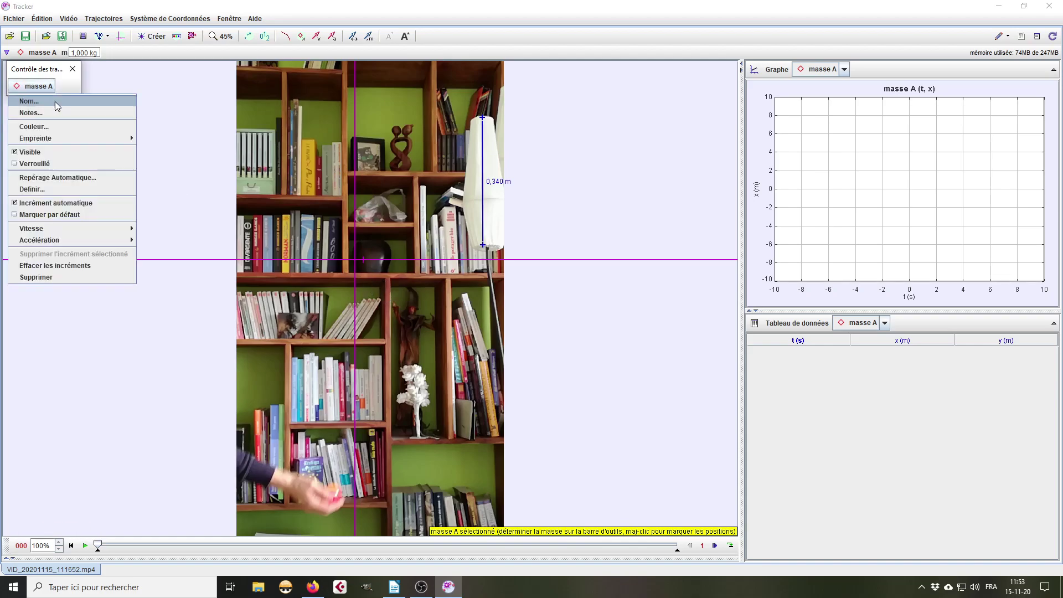
pyautogui.click(188, 91)
pyautogui.press('Right')
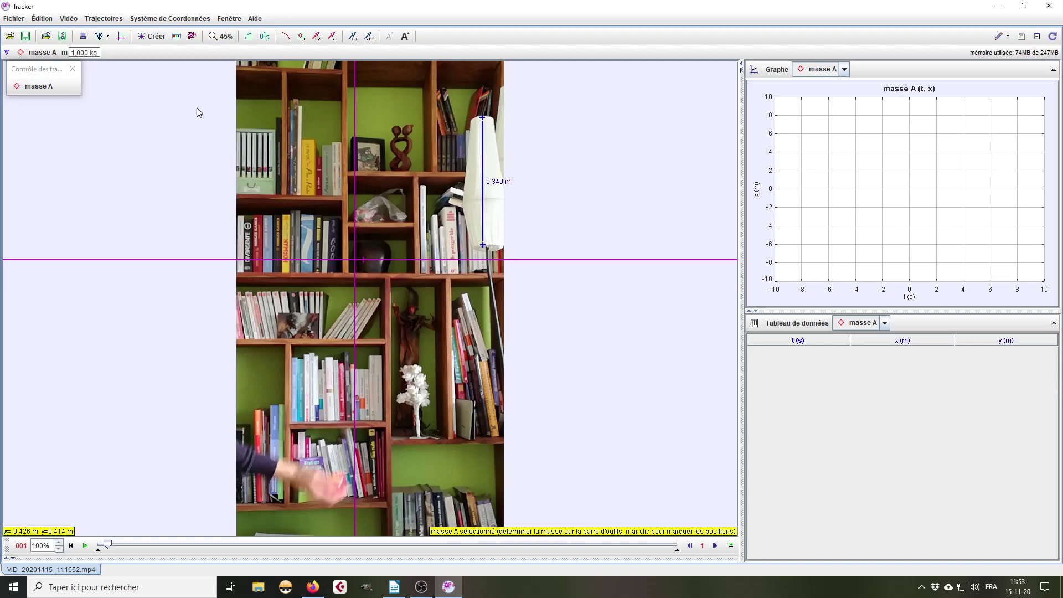
pyautogui.moveTo(107, 547); pyautogui.dragTo(187, 548)
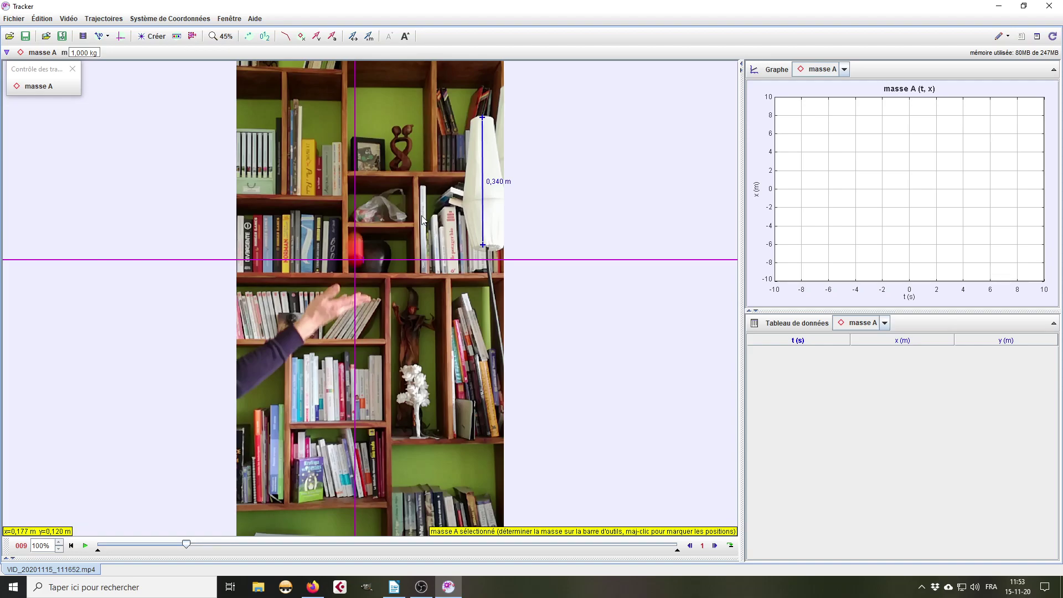
# Mark the lower part of the red ball for the point mass in every frame from 9 to 23
pyautogui.press('shift')
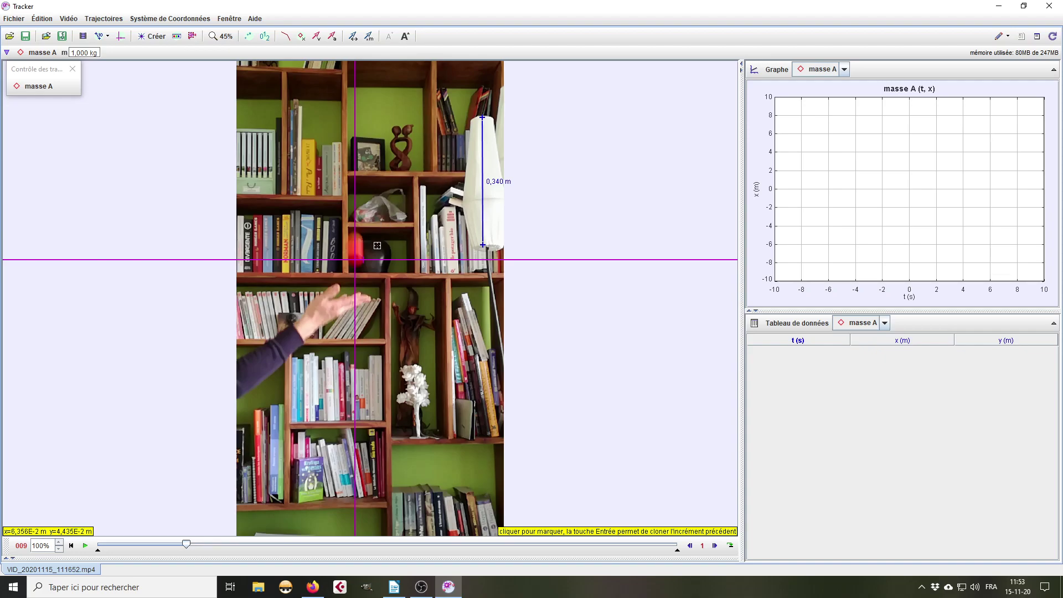
pyautogui.keyDown('shift'); pyautogui.click(354, 260); pyautogui.keyUp('shift')
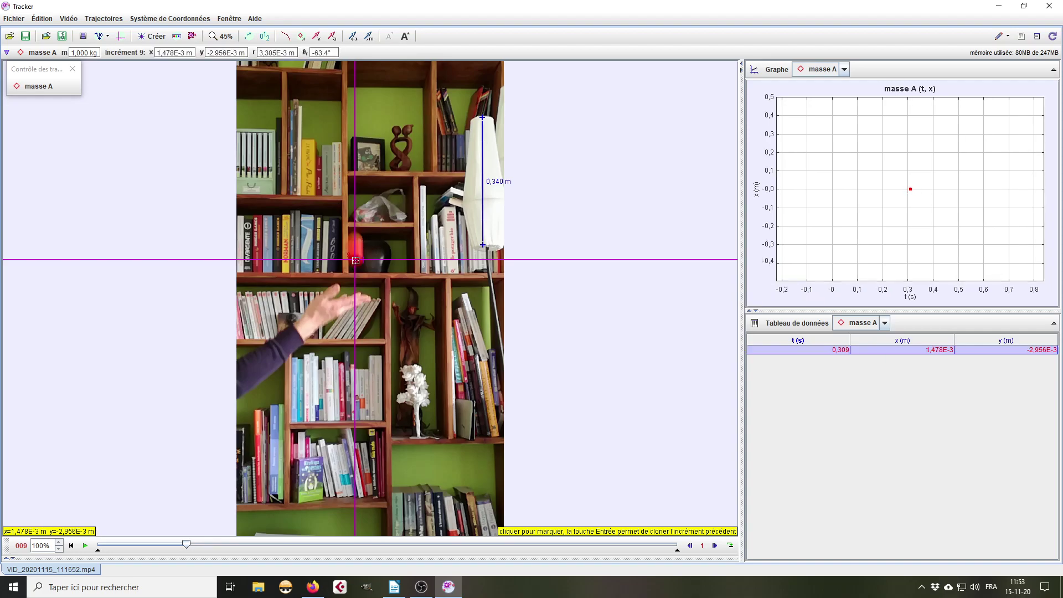
pyautogui.keyDown('shift'); pyautogui.click(355, 236); pyautogui.keyUp('shift')
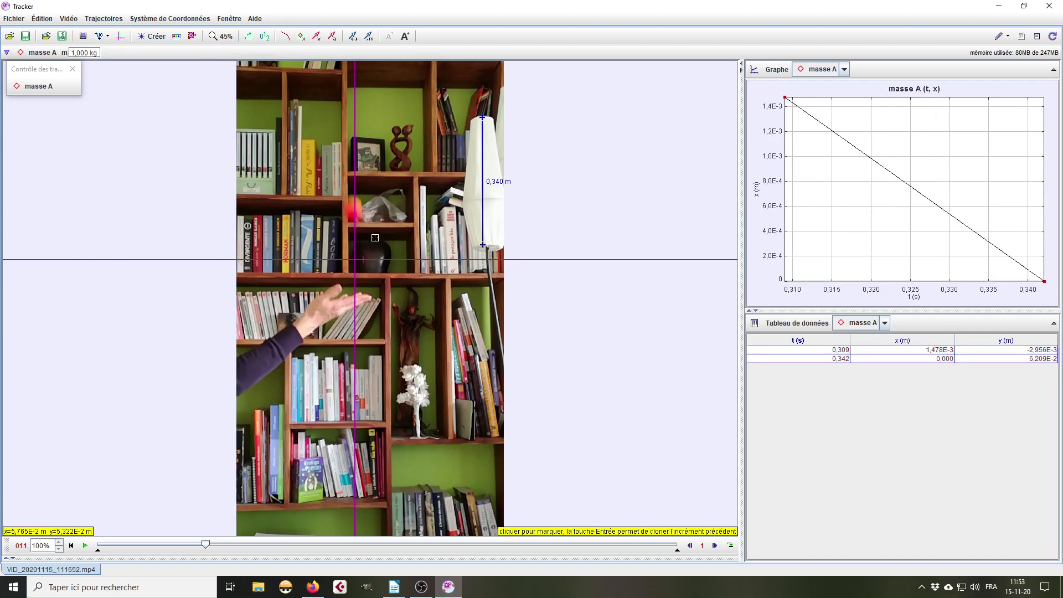
pyautogui.keyDown('shift'); pyautogui.click(353, 214); pyautogui.keyUp('shift')
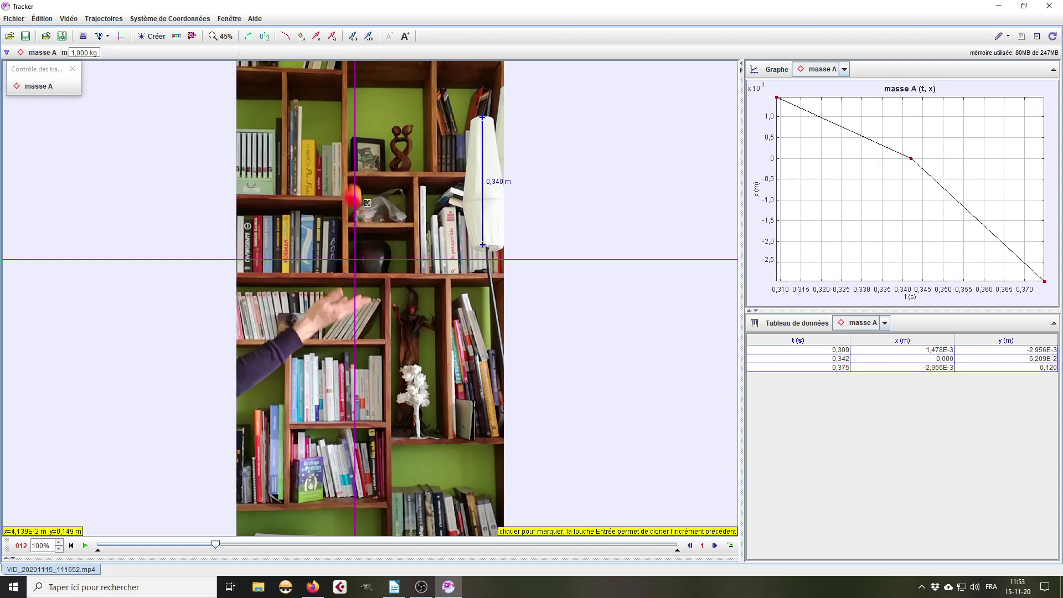
pyautogui.keyDown('shift'); pyautogui.click(361, 201); pyautogui.keyUp('shift')
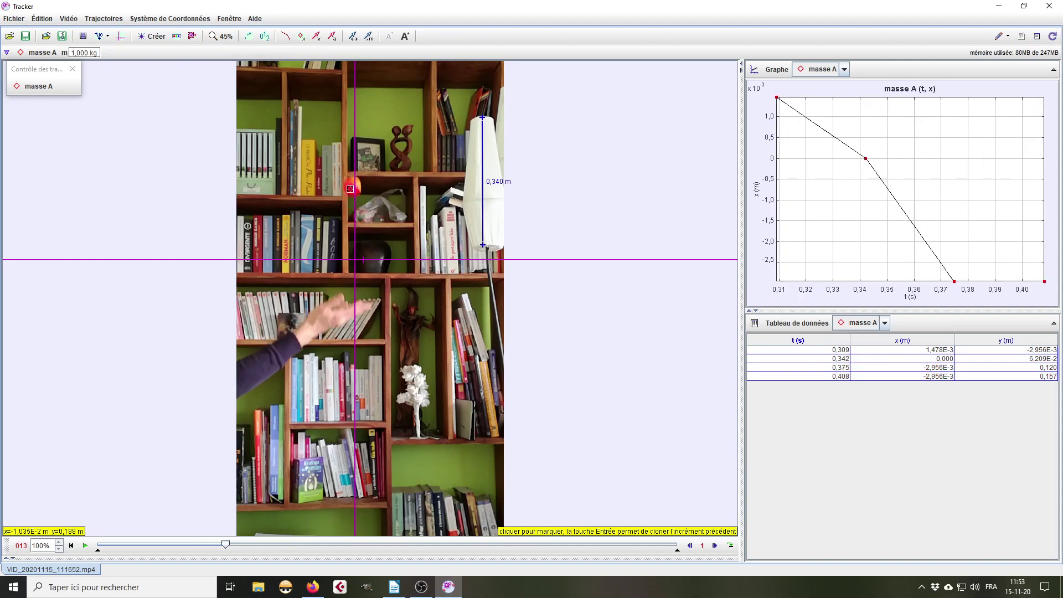
pyautogui.keyDown('shift'); pyautogui.click(352, 188); pyautogui.keyUp('shift')
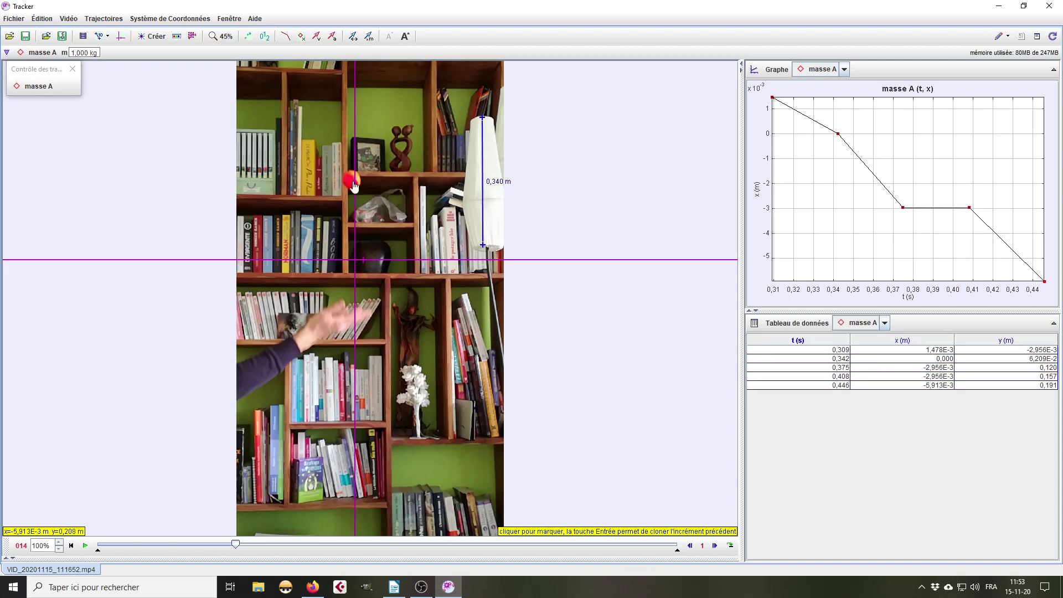
pyautogui.keyDown('shift'); pyautogui.click(352, 180); pyautogui.keyUp('shift')
pyautogui.keyDown('shift'); pyautogui.click(349, 179); pyautogui.keyUp('shift')
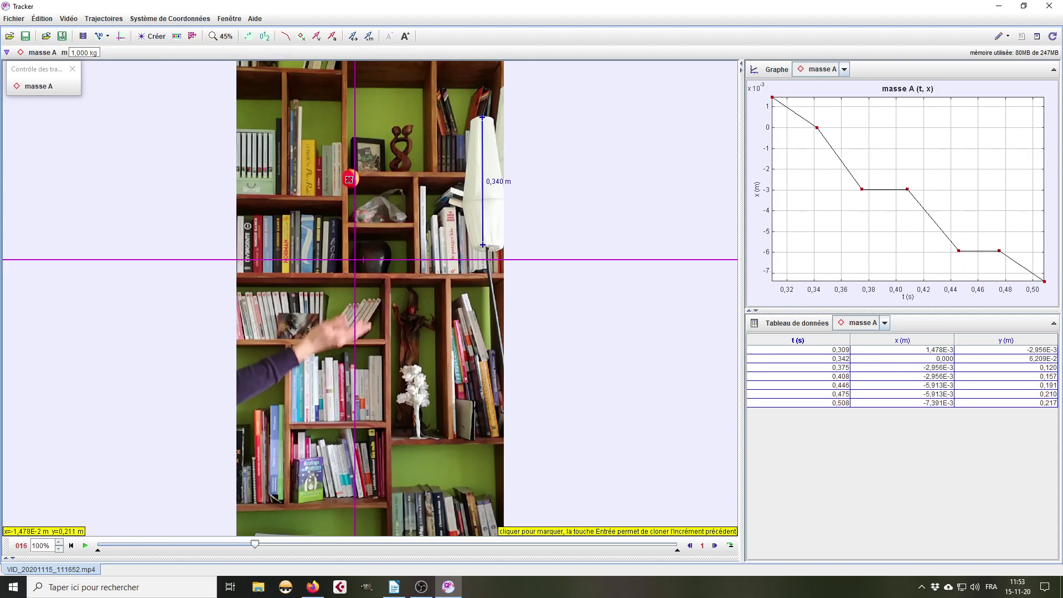
pyautogui.keyDown('shift'); pyautogui.click(351, 179); pyautogui.keyUp('shift')
pyautogui.keyDown('shift'); pyautogui.click(350, 184); pyautogui.keyUp('shift')
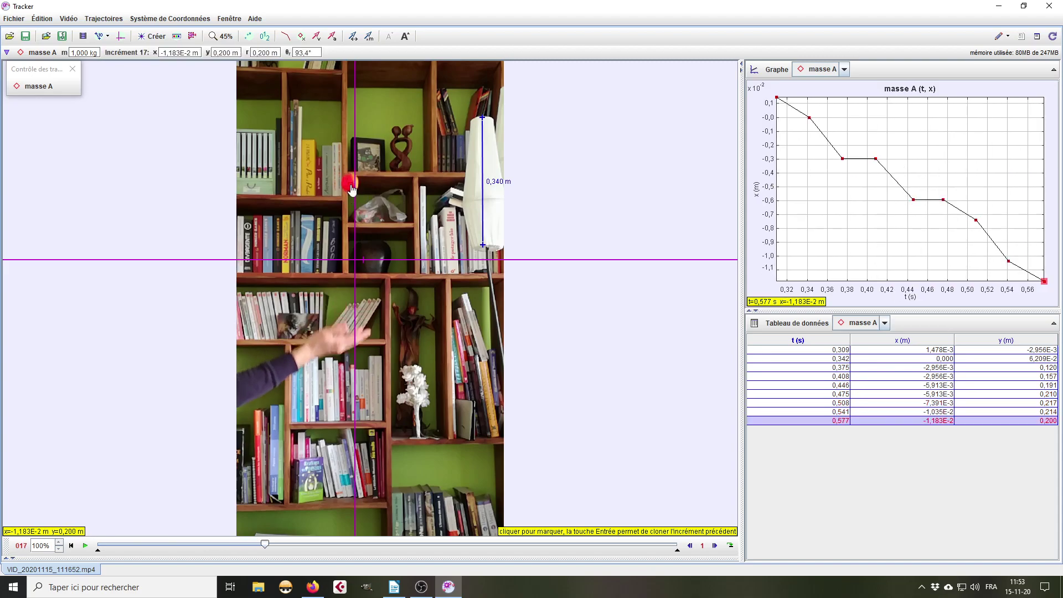
pyautogui.keyDown('shift'); pyautogui.click(351, 191); pyautogui.keyUp('shift')
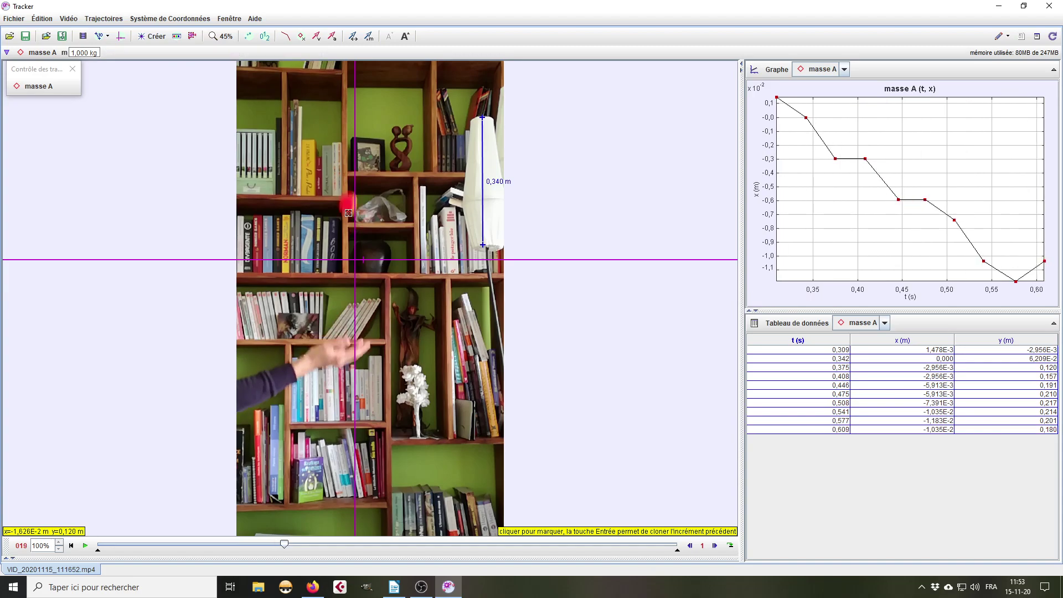
pyautogui.keyDown('shift'); pyautogui.click(349, 212); pyautogui.keyUp('shift')
pyautogui.keyDown('shift'); pyautogui.click(348, 226); pyautogui.keyUp('shift')
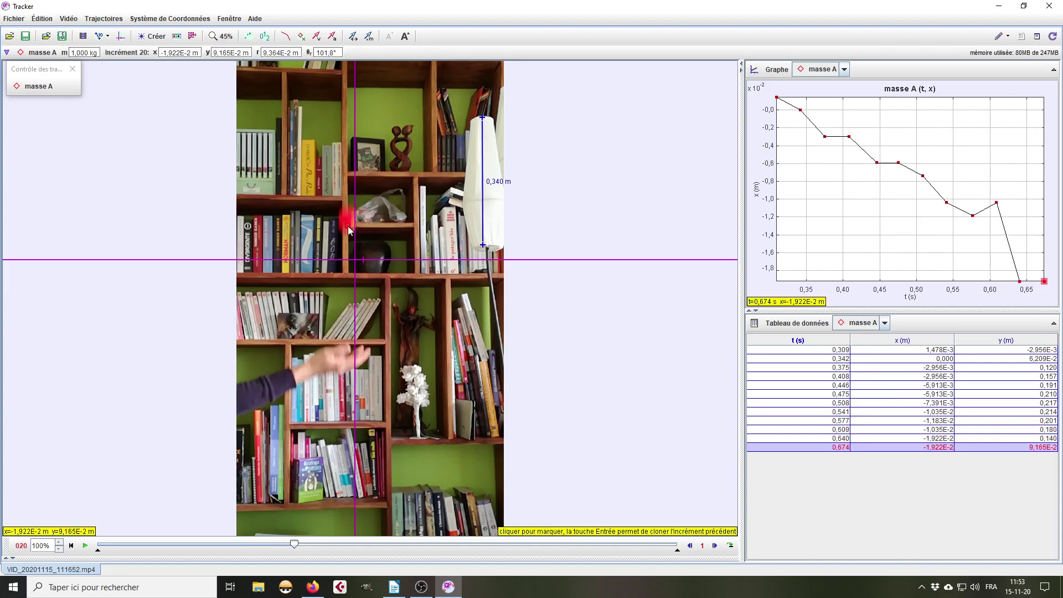
pyautogui.keyDown('shift'); pyautogui.click(347, 245); pyautogui.keyUp('shift')
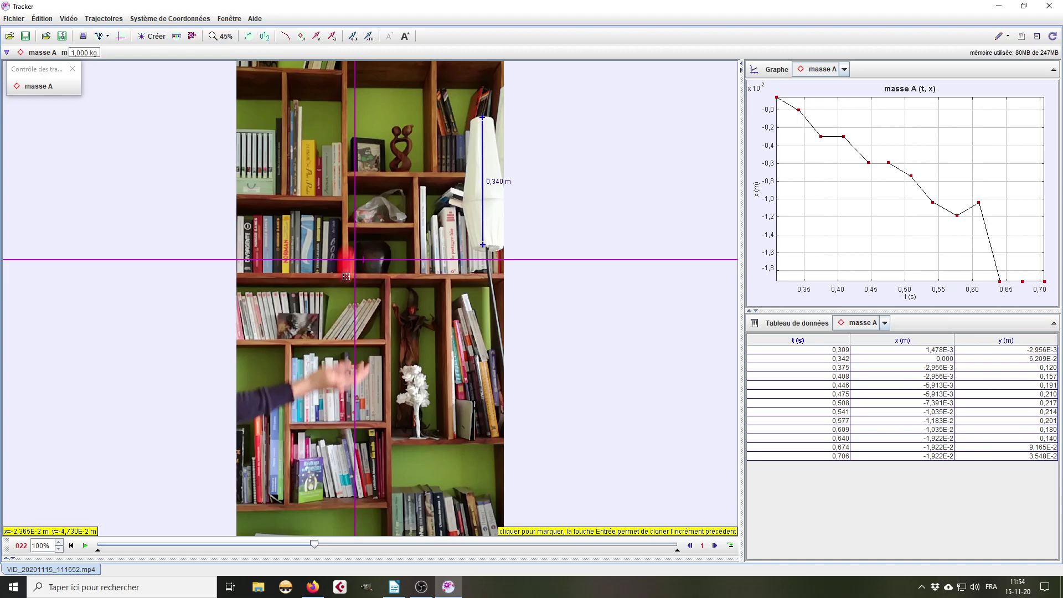
pyautogui.keyDown('shift'); pyautogui.click(348, 282); pyautogui.keyUp('shift')
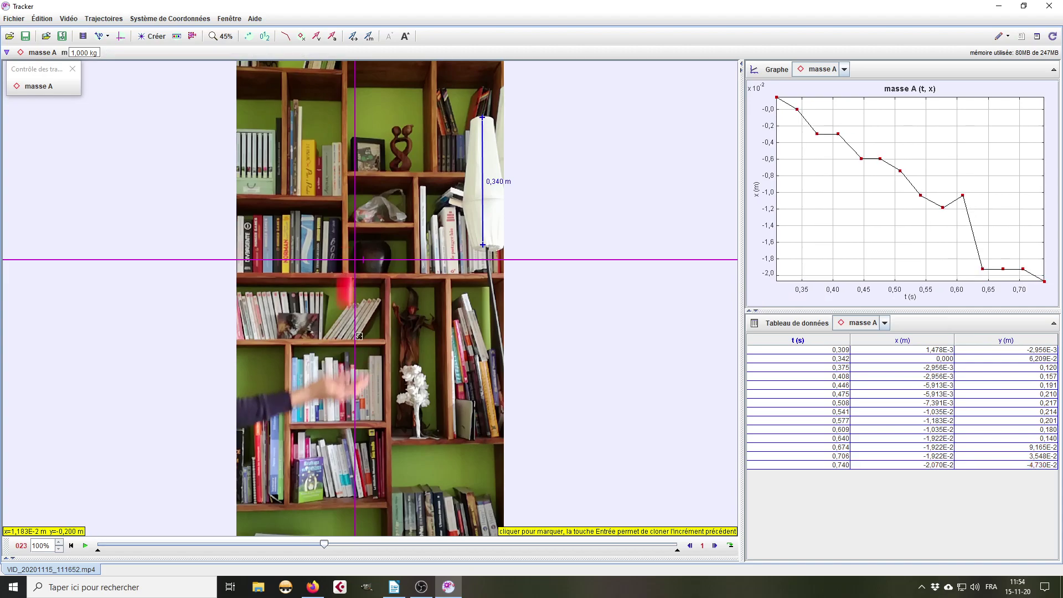
pyautogui.keyDown('shift'); pyautogui.click(344, 299); pyautogui.keyUp('shift')
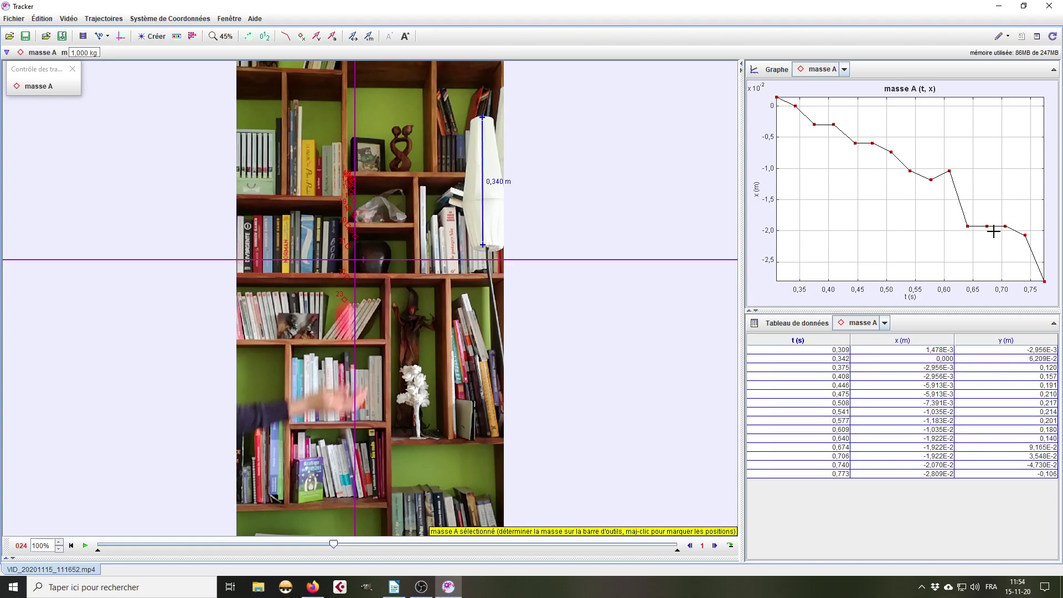
# Plot the ball's y position against time, and switch the graph's vertical variable to the y velocity component (vy)
pyautogui.click(756, 189)
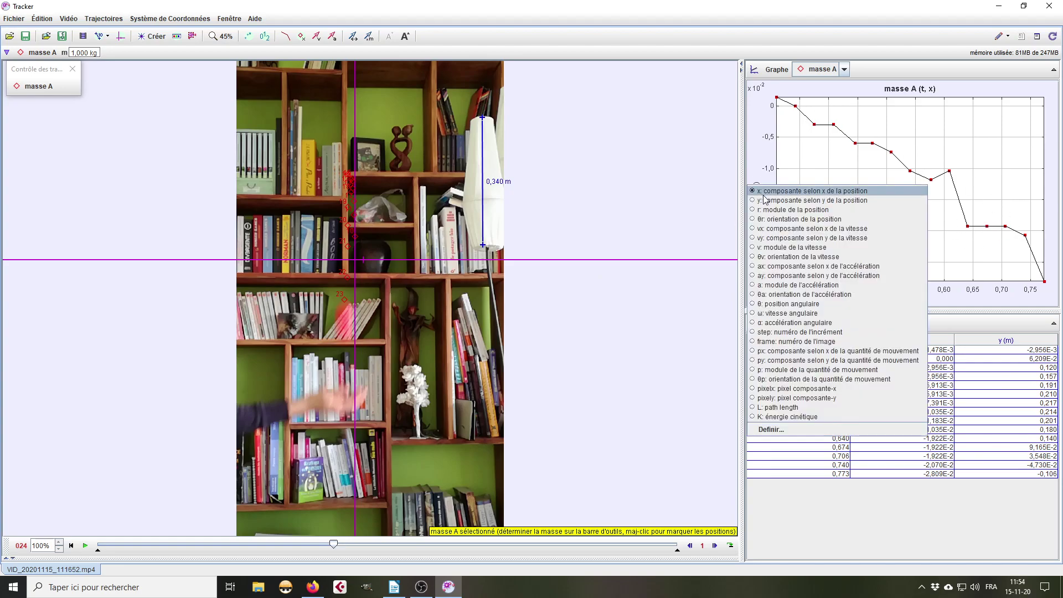
pyautogui.click(778, 201)
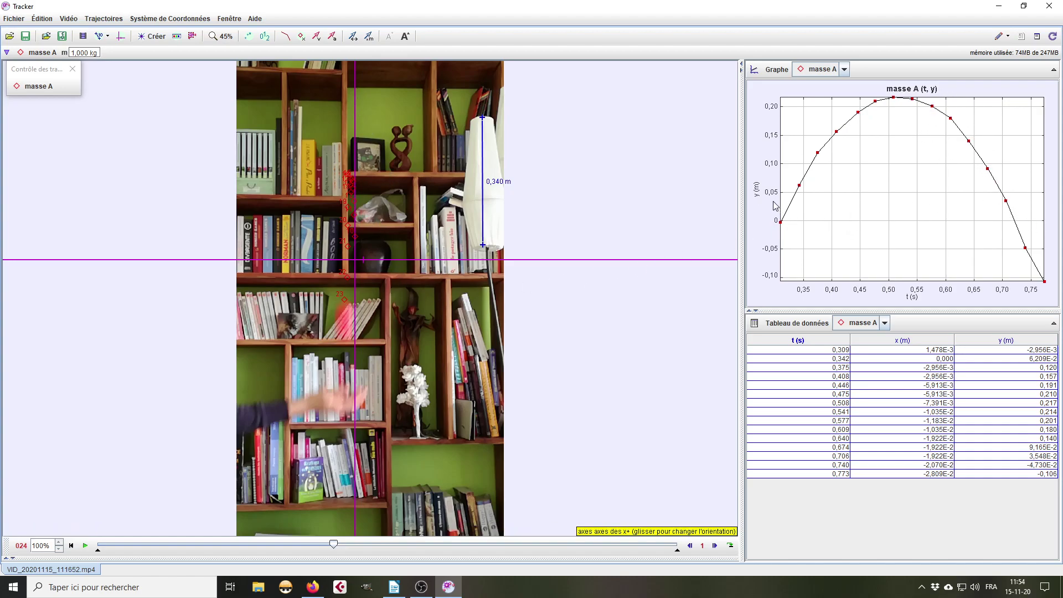
pyautogui.click(757, 191)
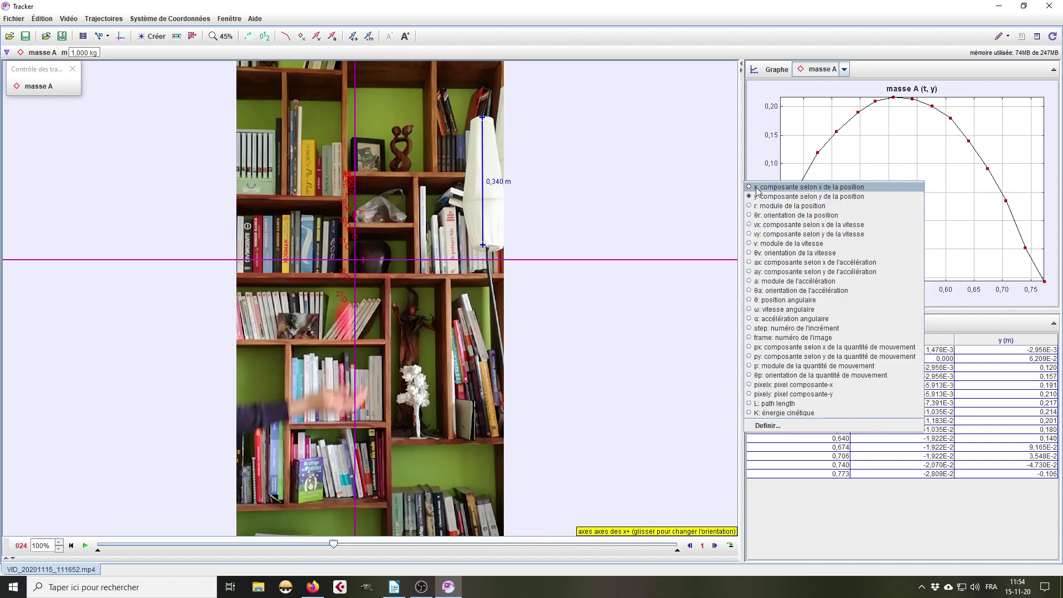
pyautogui.click(779, 235)
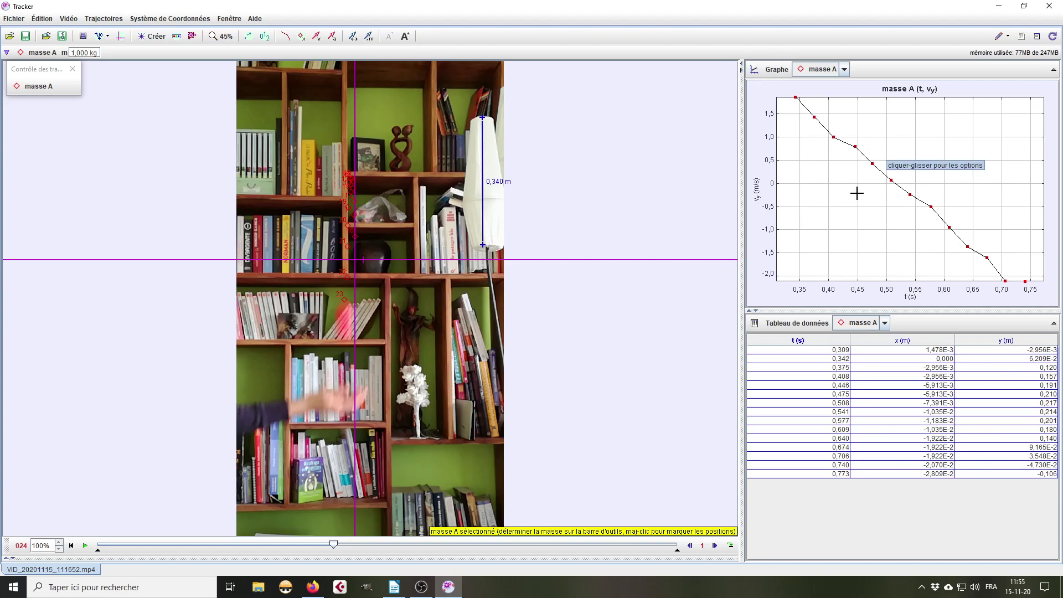
# Open the vy graph in the data analysis tool and select its points from t = 0,342 to 0,674 s
pyautogui.rightClick(840, 202)
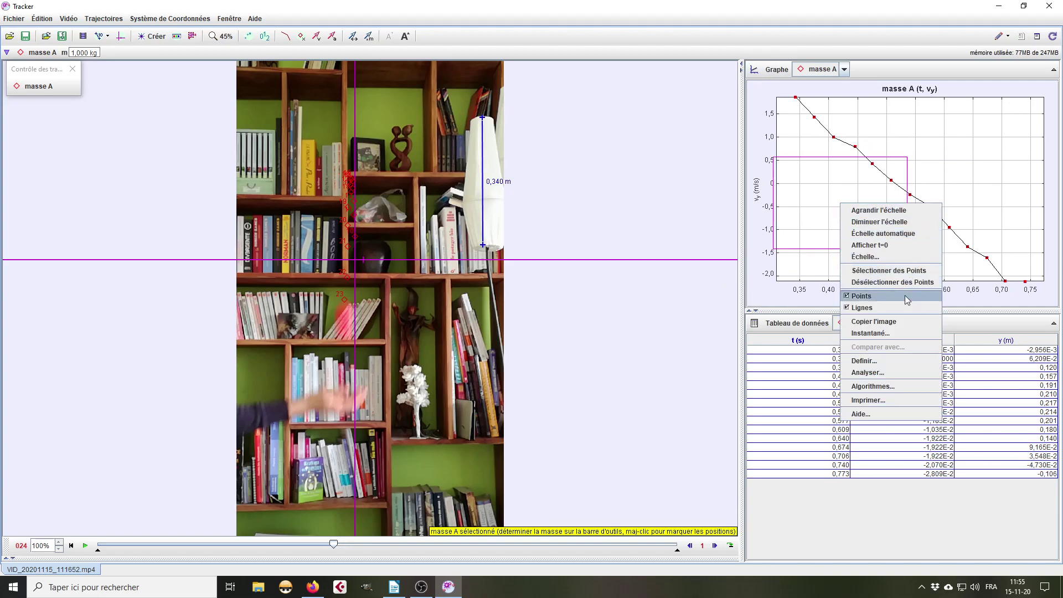
pyautogui.click(901, 372)
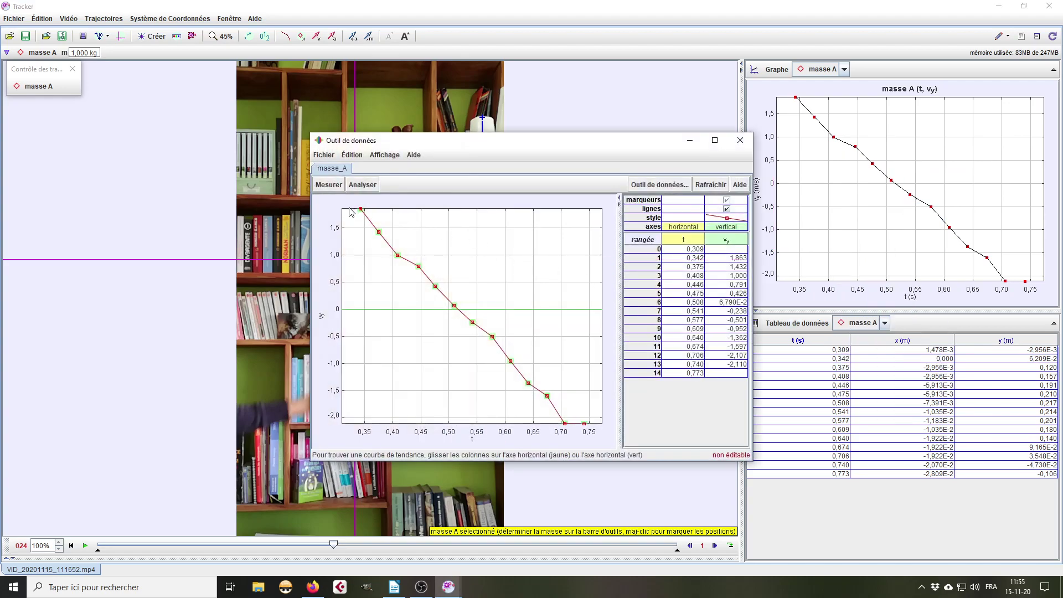
pyautogui.moveTo(578, 407); pyautogui.dragTo(359, 209)
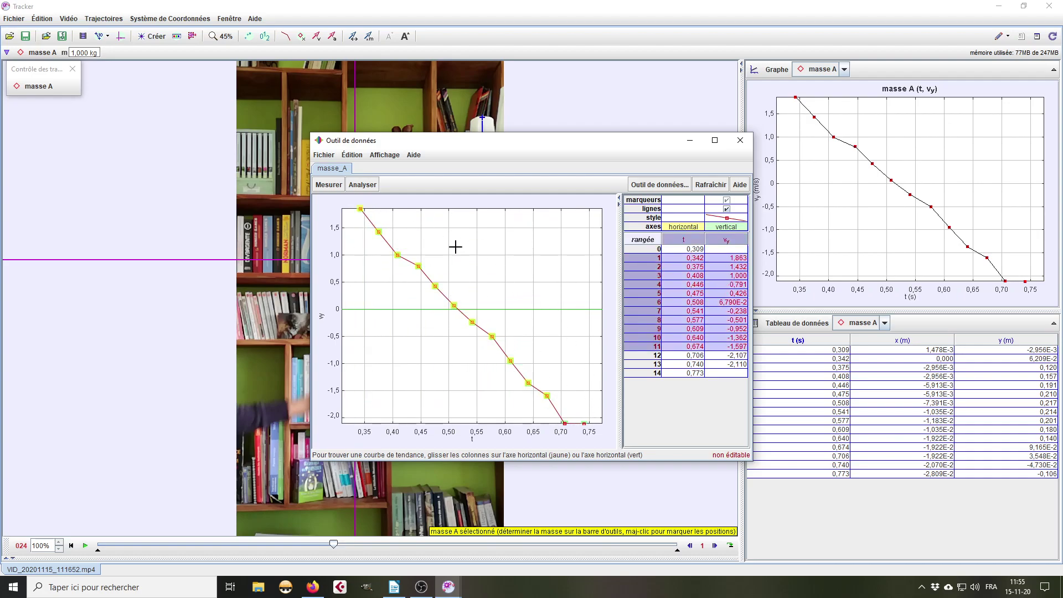
# Show the straight-line trend curve (Droite) for the selected points and enlarge the window and plot area to reveal the fit details
pyautogui.click(365, 186)
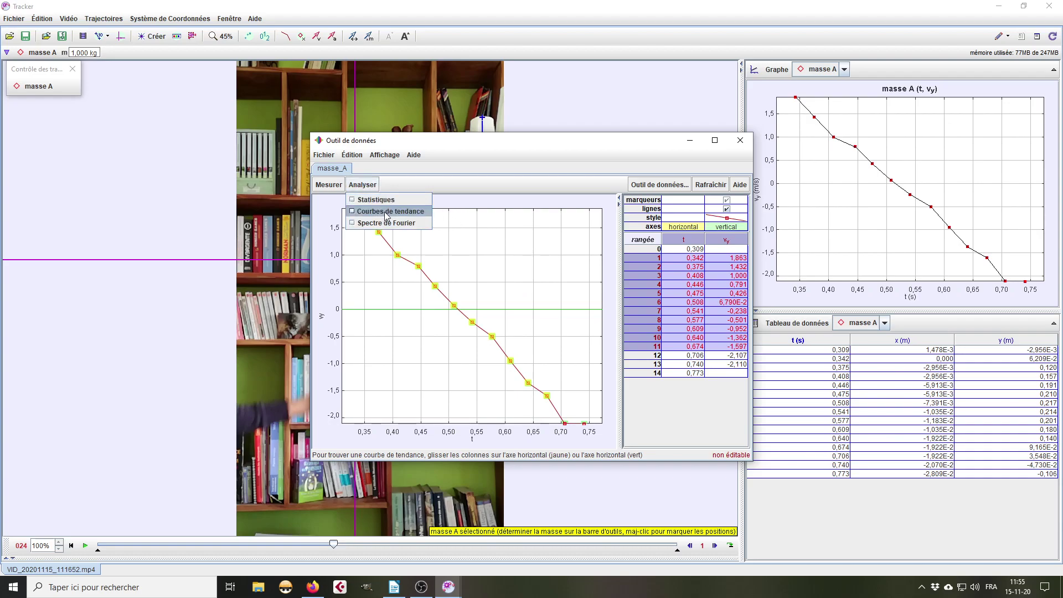
pyautogui.click(386, 212)
pyautogui.moveTo(733, 461); pyautogui.dragTo(862, 523)
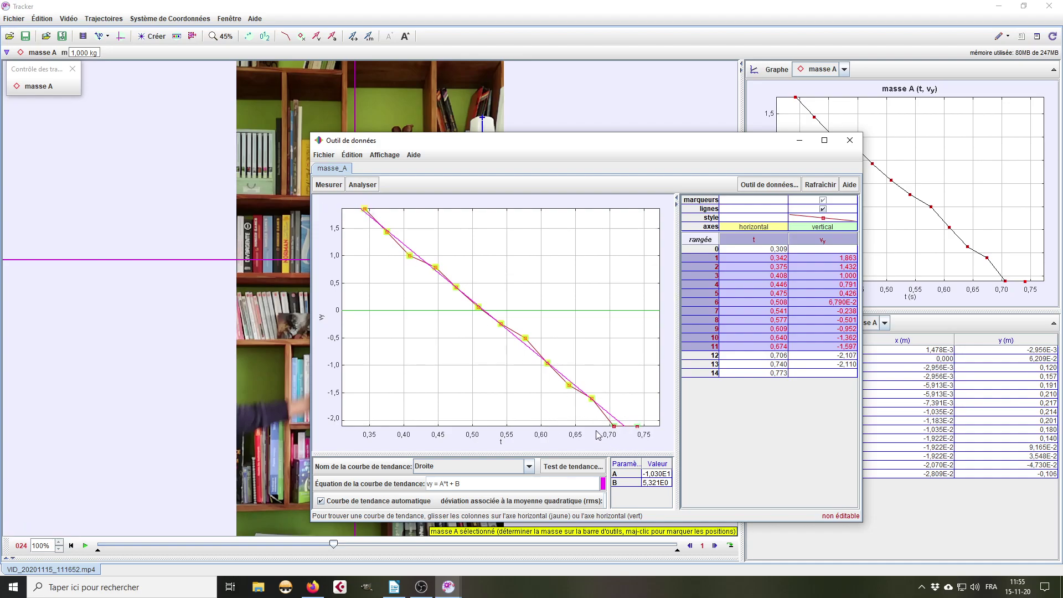
pyautogui.moveTo(679, 447); pyautogui.dragTo(722, 448)
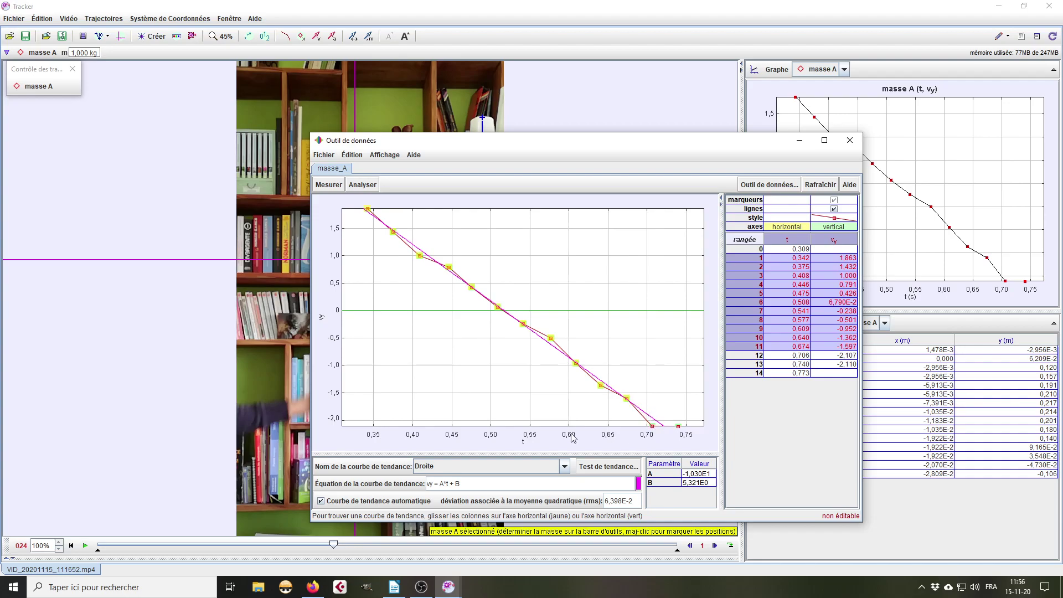
# Switch to LibreOffice Writer to show the acceleration formulas, and place Tracker's data tool window beside them for comparison with the fit equation
pyautogui.click(394, 587)
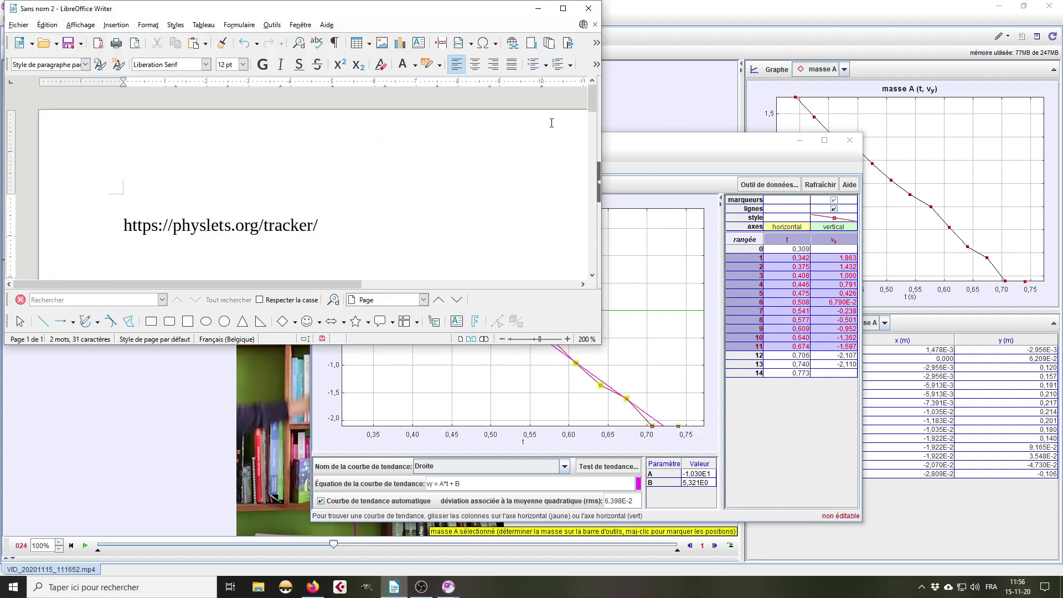
pyautogui.moveTo(591, 101); pyautogui.dragTo(591, 131)
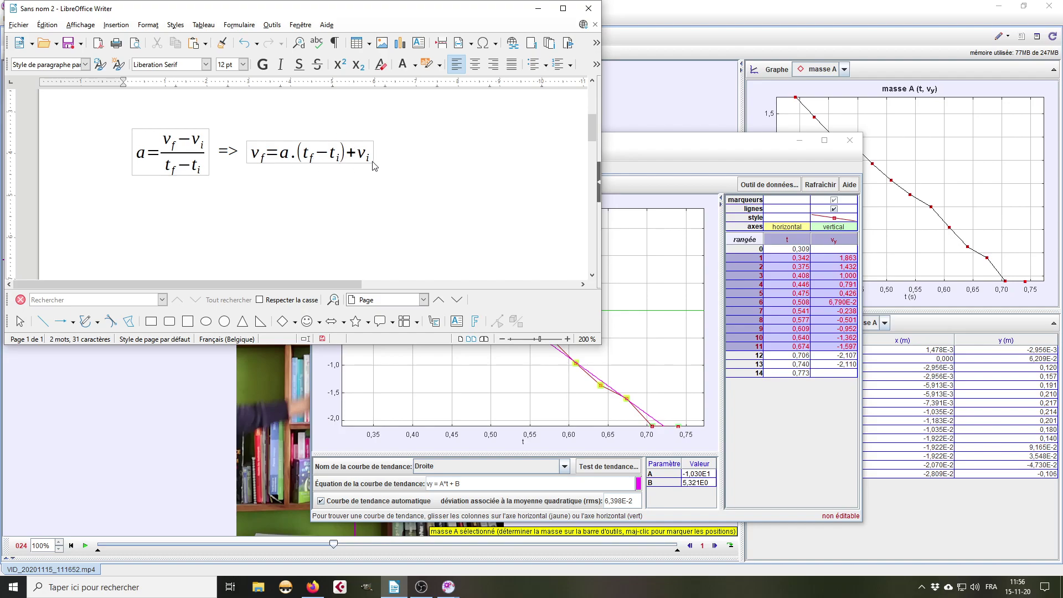
pyautogui.click(659, 141)
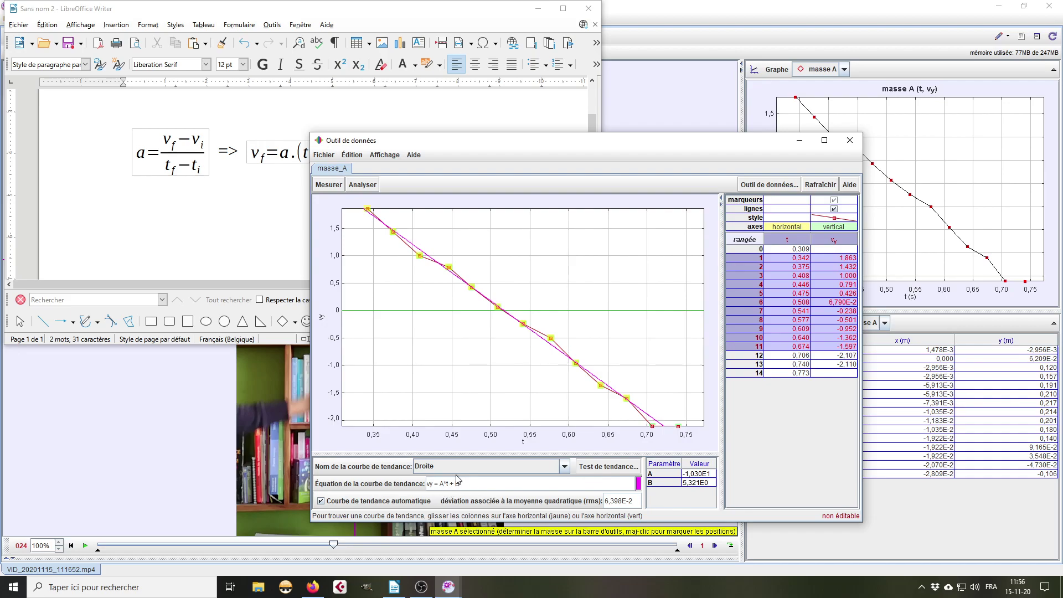
pyautogui.moveTo(563, 146); pyautogui.dragTo(693, 83)
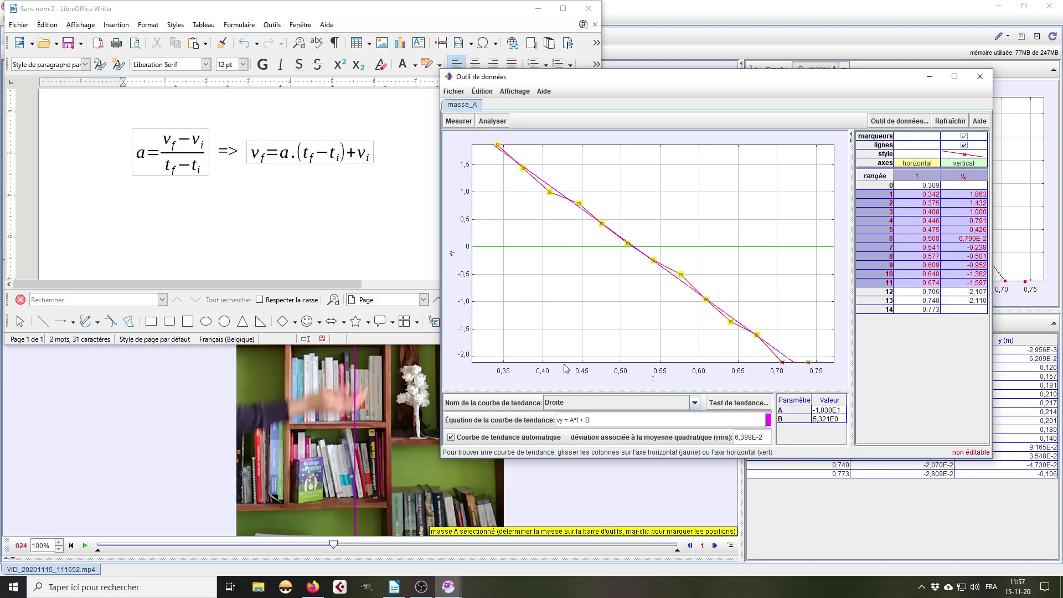
pyautogui.click(422, 593)
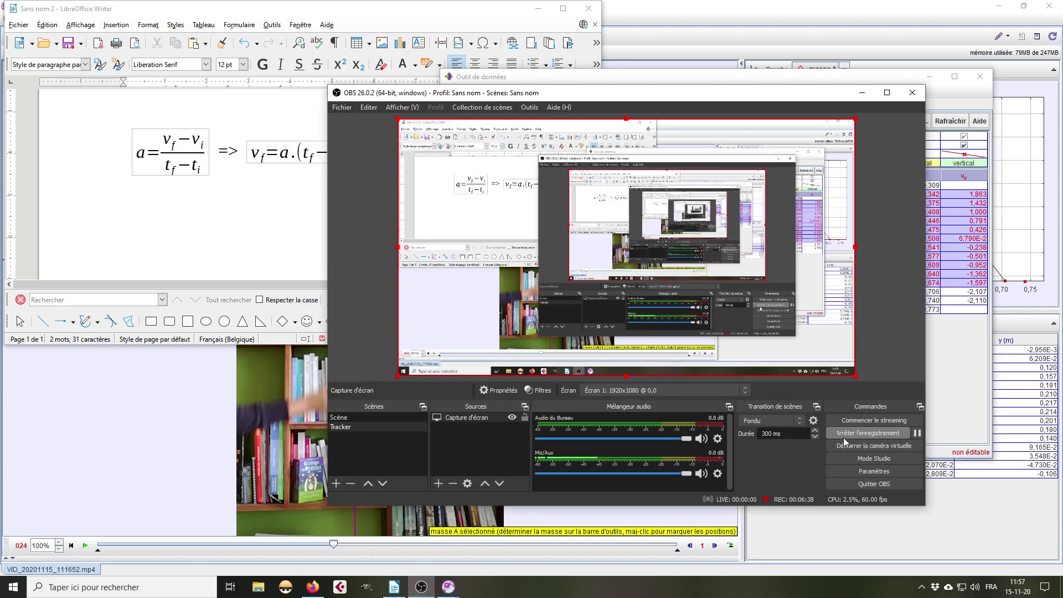